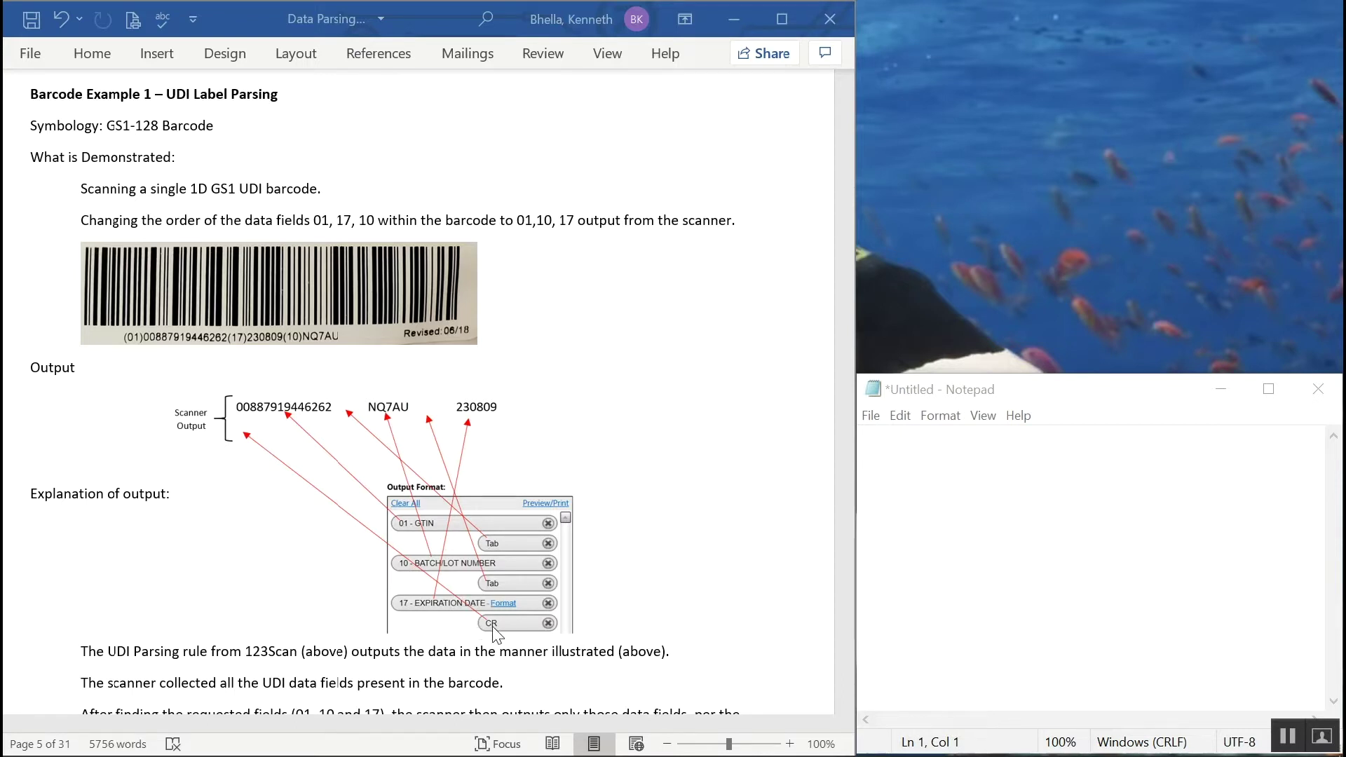
left_click(916, 532)
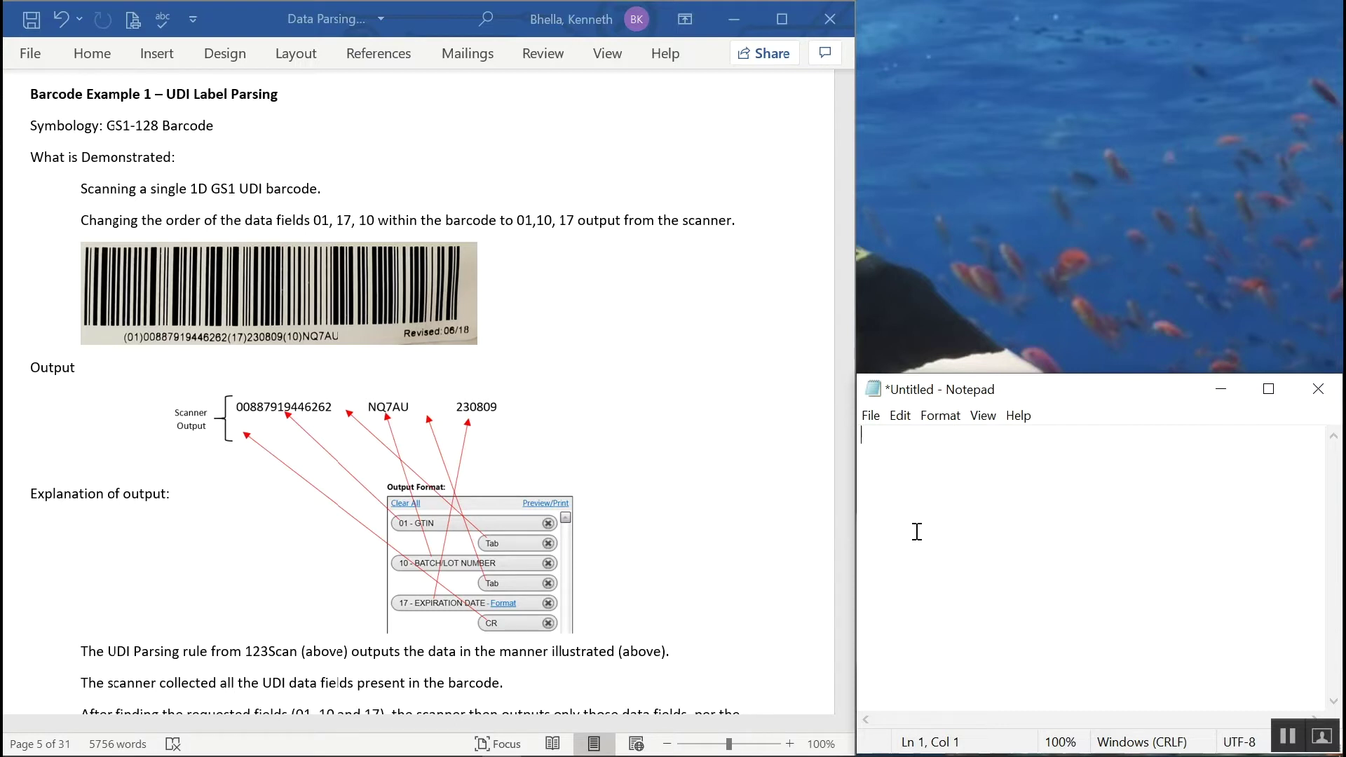
type("00887919446262\tNQ7AU\t09202308")
key("Return")
key("Return")
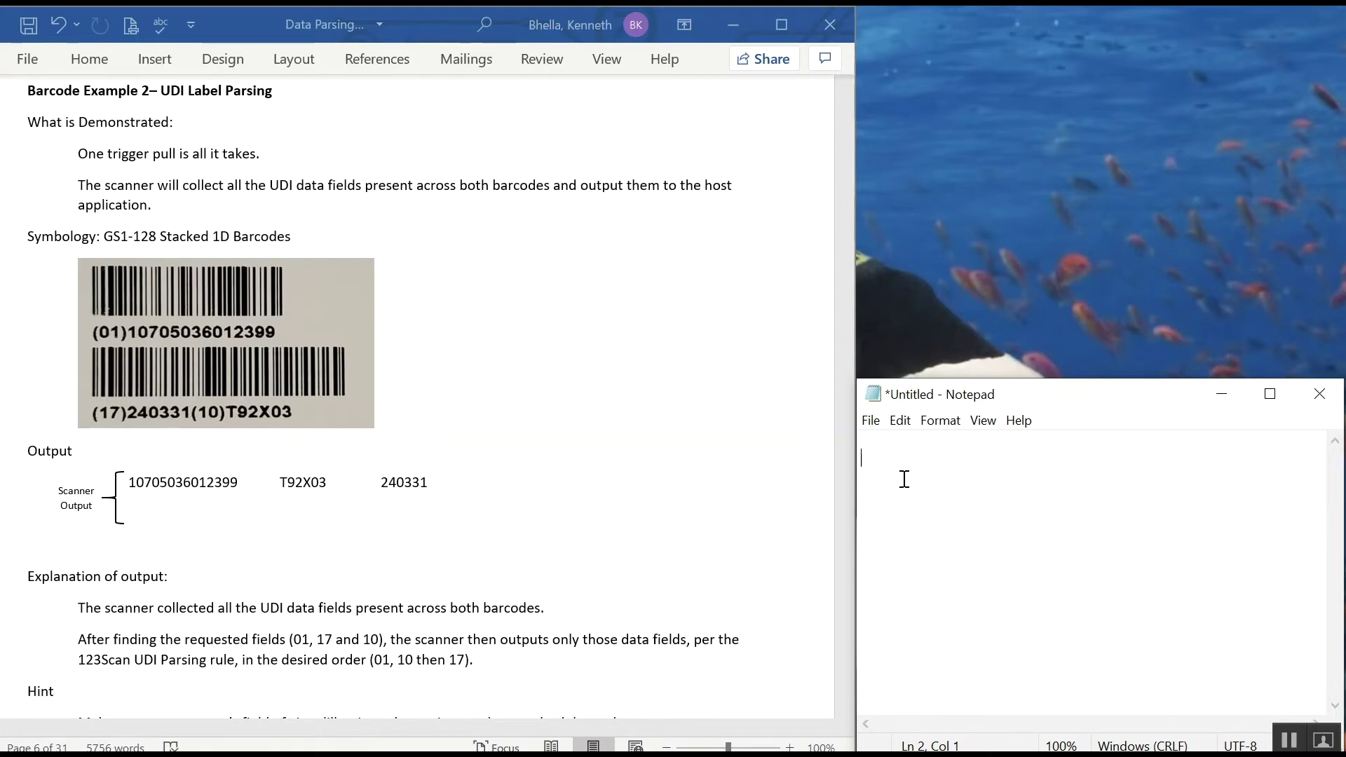
type("10705036012399  T92X03  31202403")
key("Return")
key("Return")
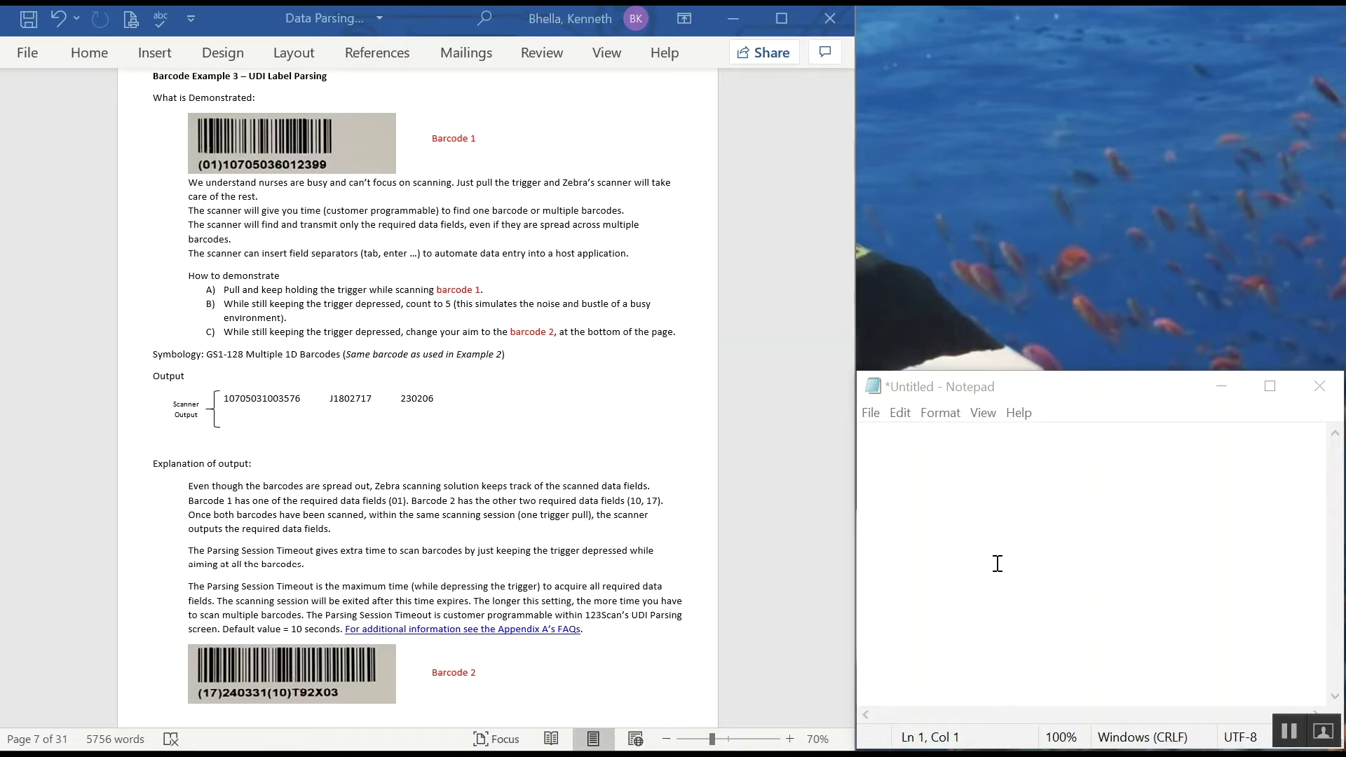
left_click(978, 521)
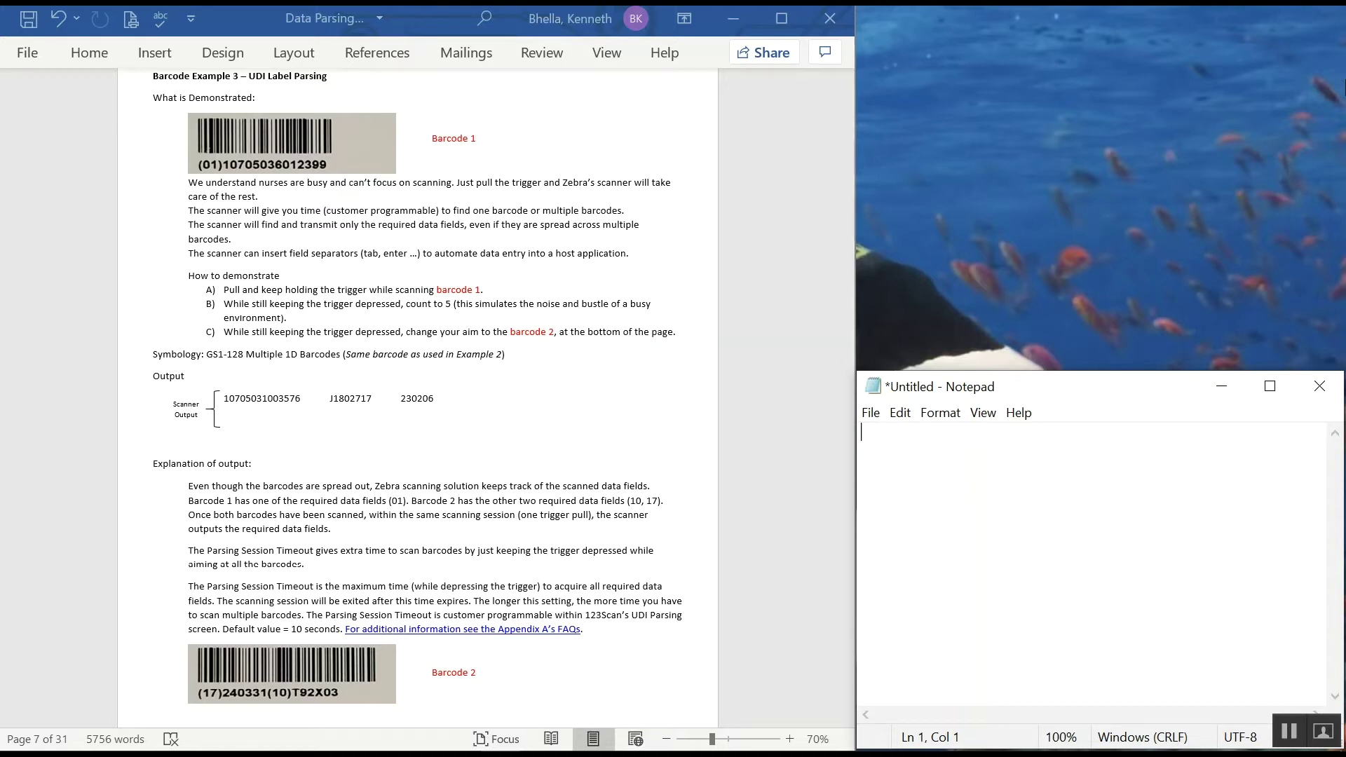
type("10705036012399")
key("Tab")
type("T92X03")
key("Tab")
type("31202403")
key("Return")
key("Return")
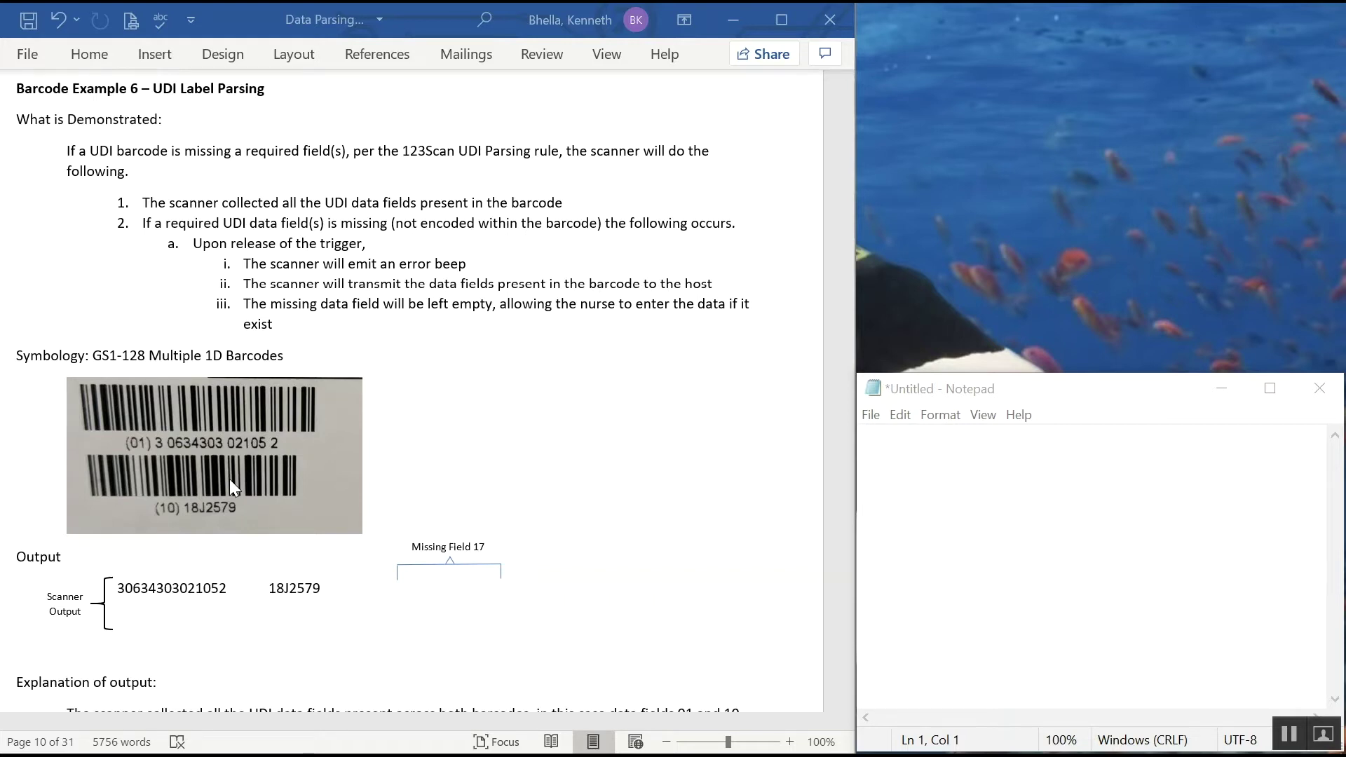
left_click(1061, 505)
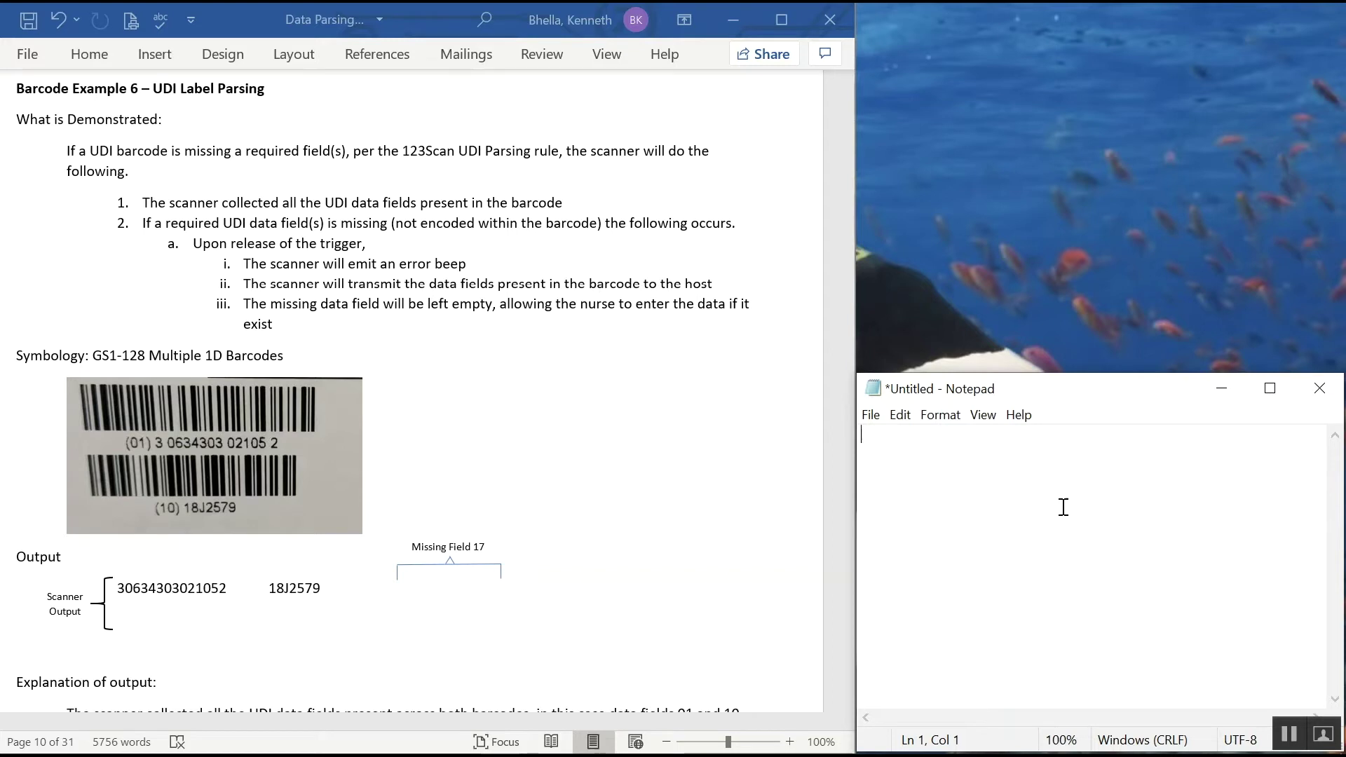
type("30634303021052")
key("Tab")
type("18J2579")
key("Return")
key("Return")
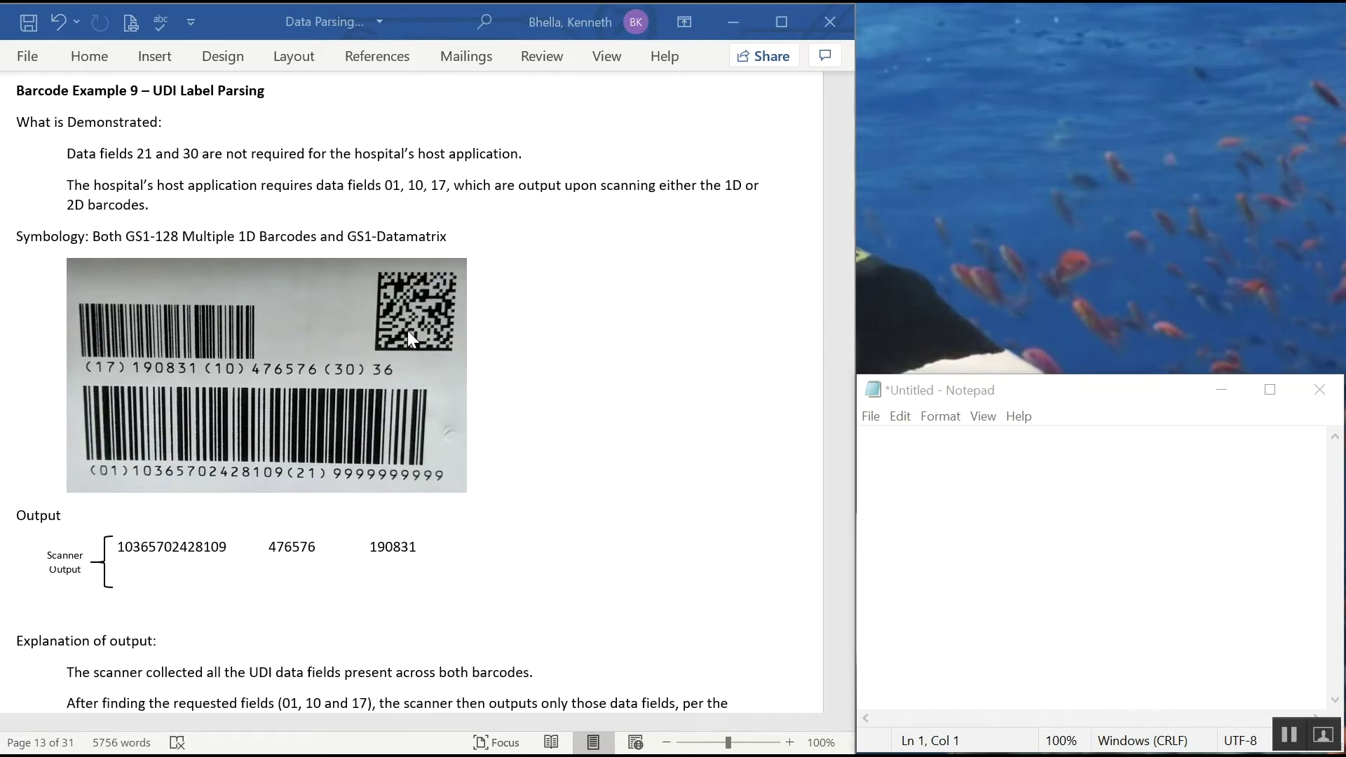
left_click(910, 445)
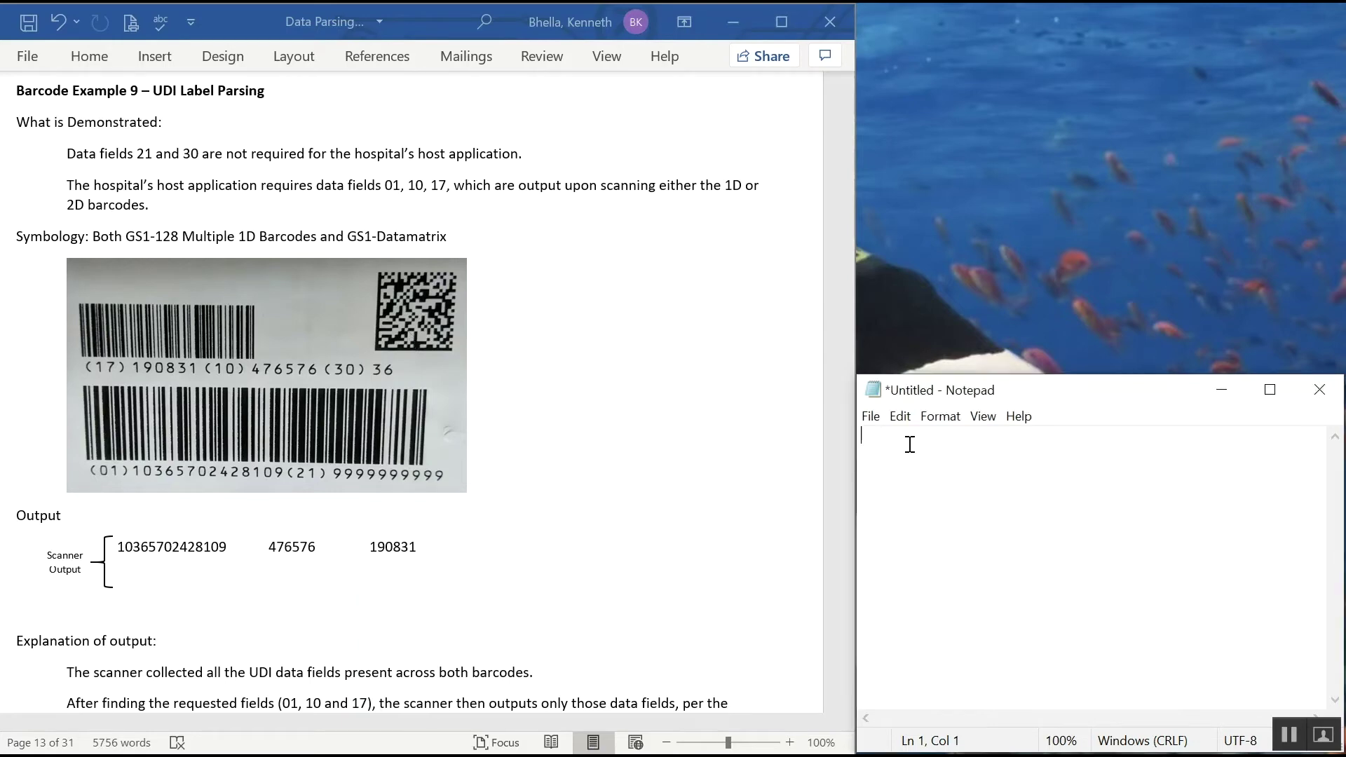
type("10365702428109")
key("Tab")
type("476576")
key("Tab")
type("31201908")
key("Return")
key("Return")
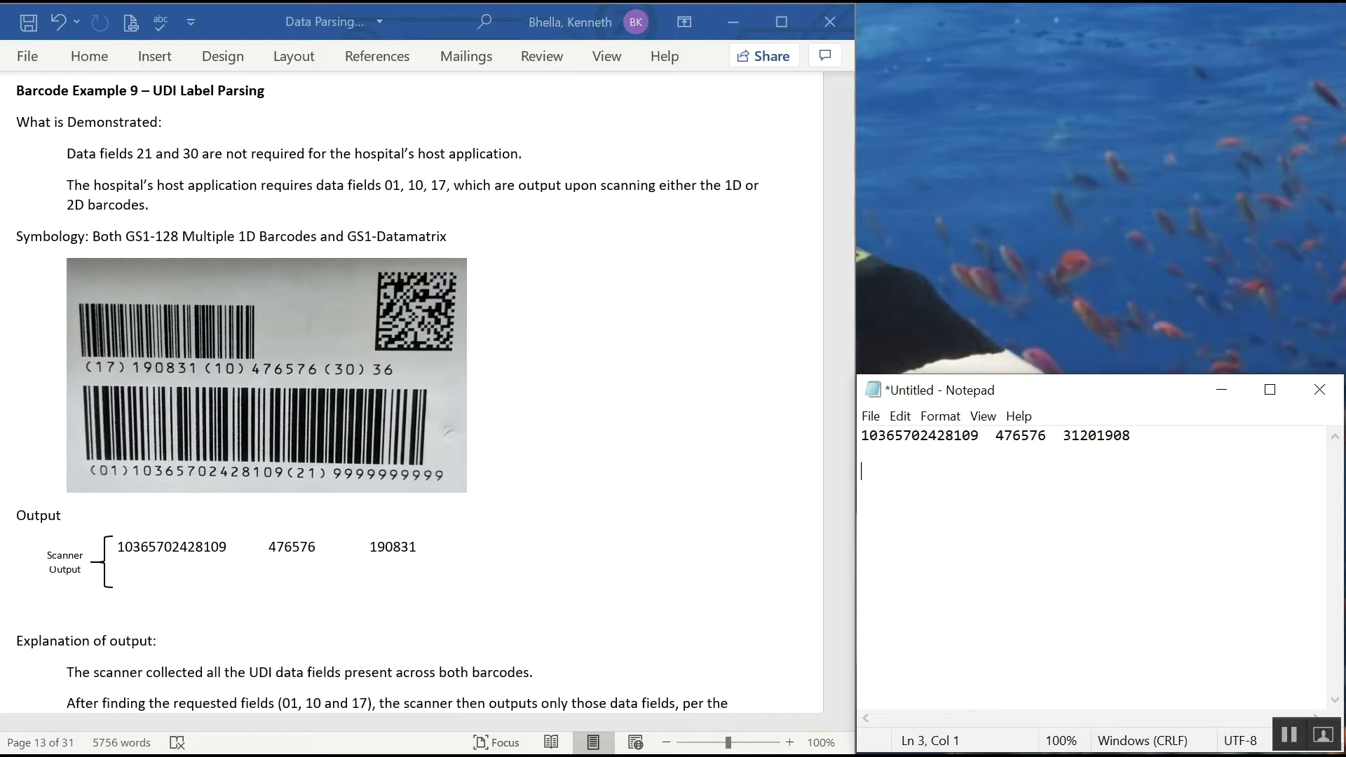
type("10365702428109")
key("Tab")
type("476576")
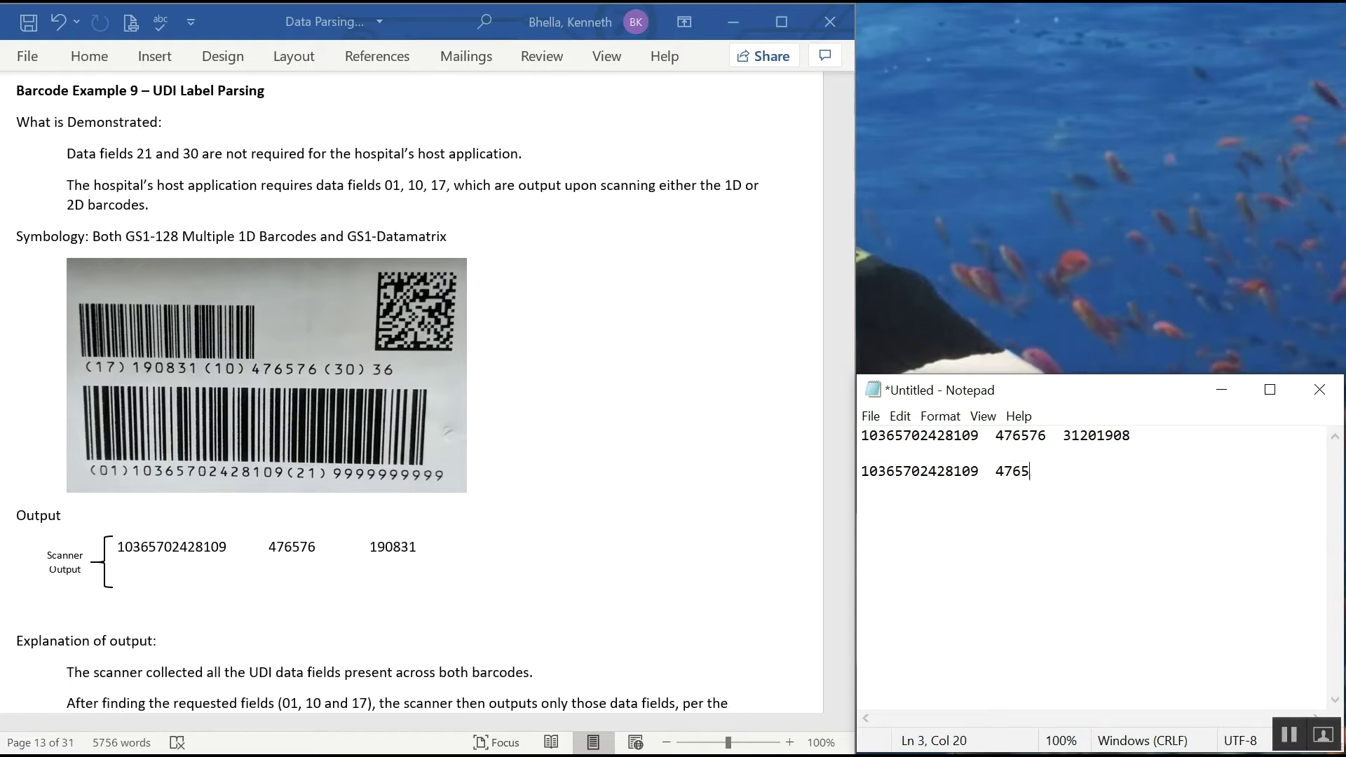
key("Tab")
type("31201908")
key("Return")
key("Return")
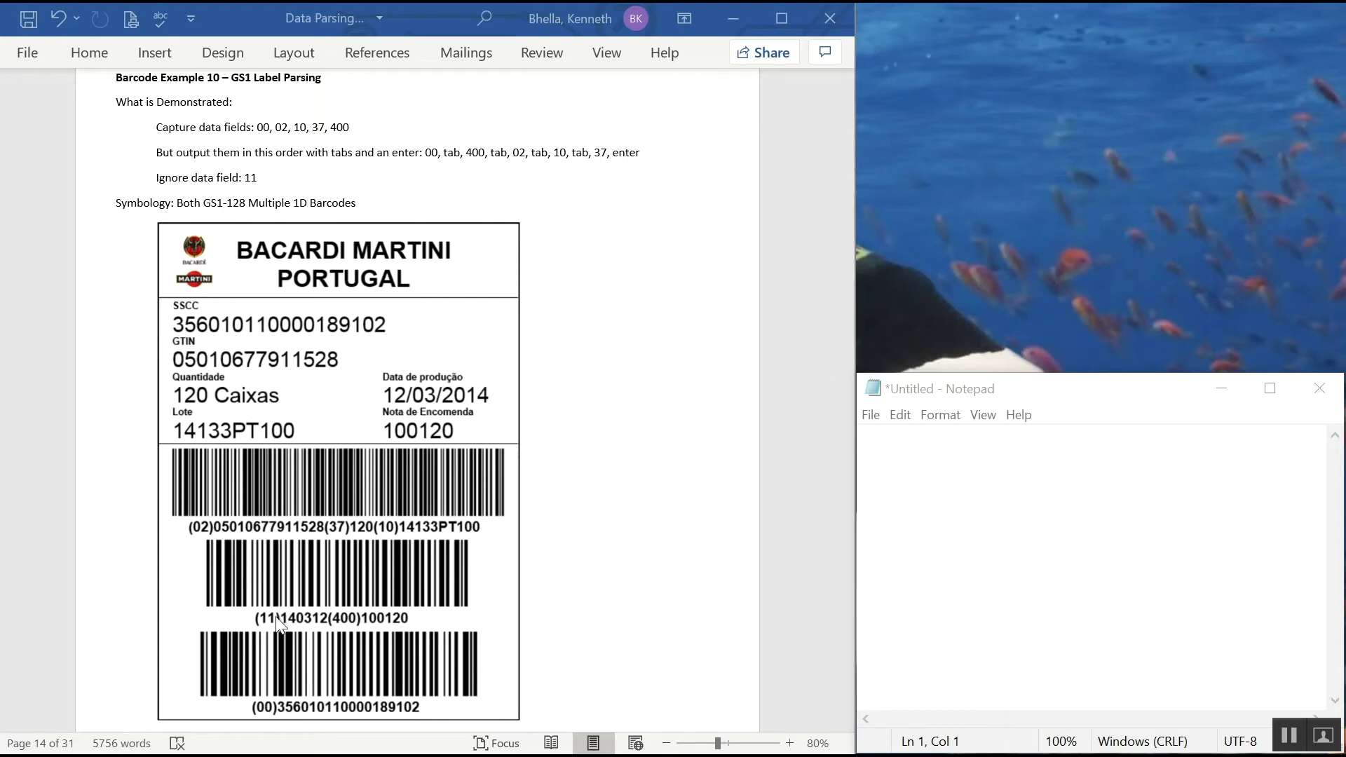
- Scan the Example 10 GS1 label into Notepad and widen the window to show the full line
left_click(905, 464)
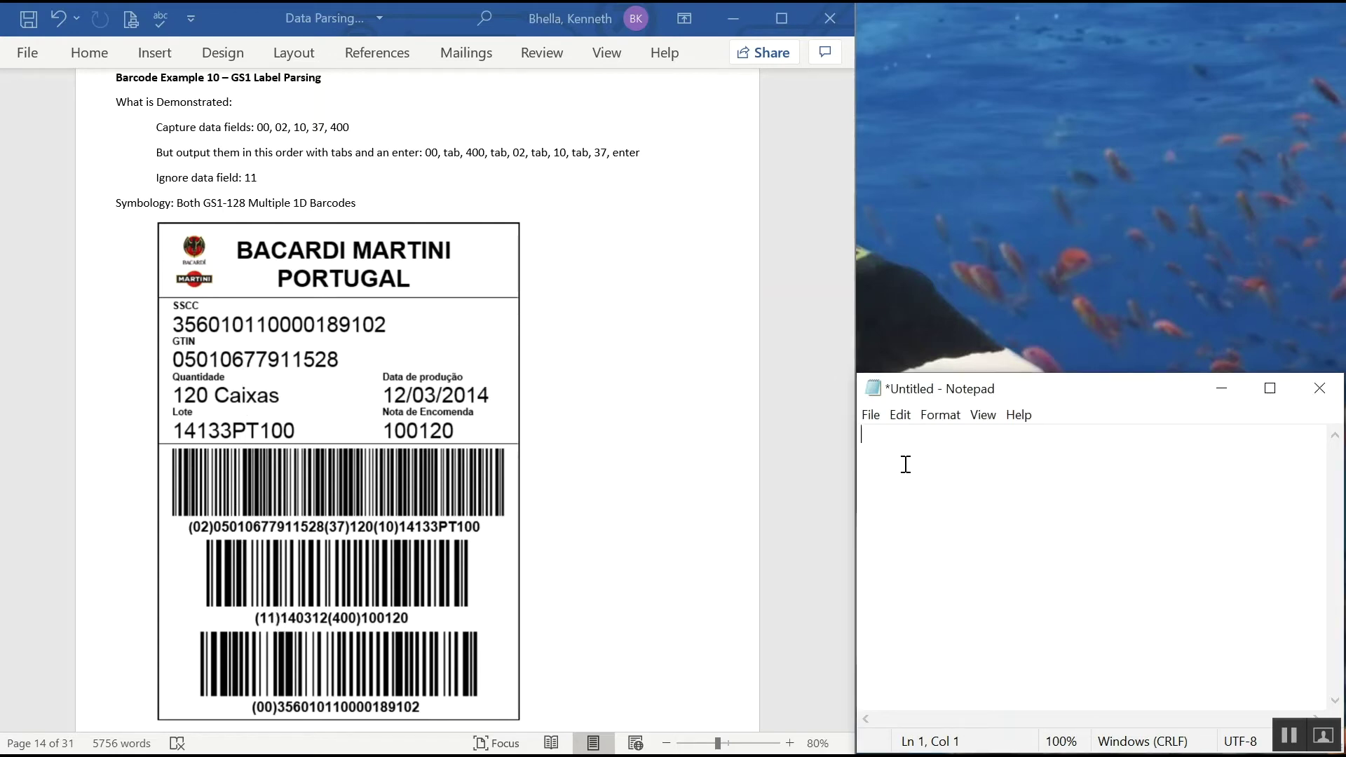
type("356010110000189102\t100120\t05010677911528\t14133PT100\t120")
key("Return")
key("Return")
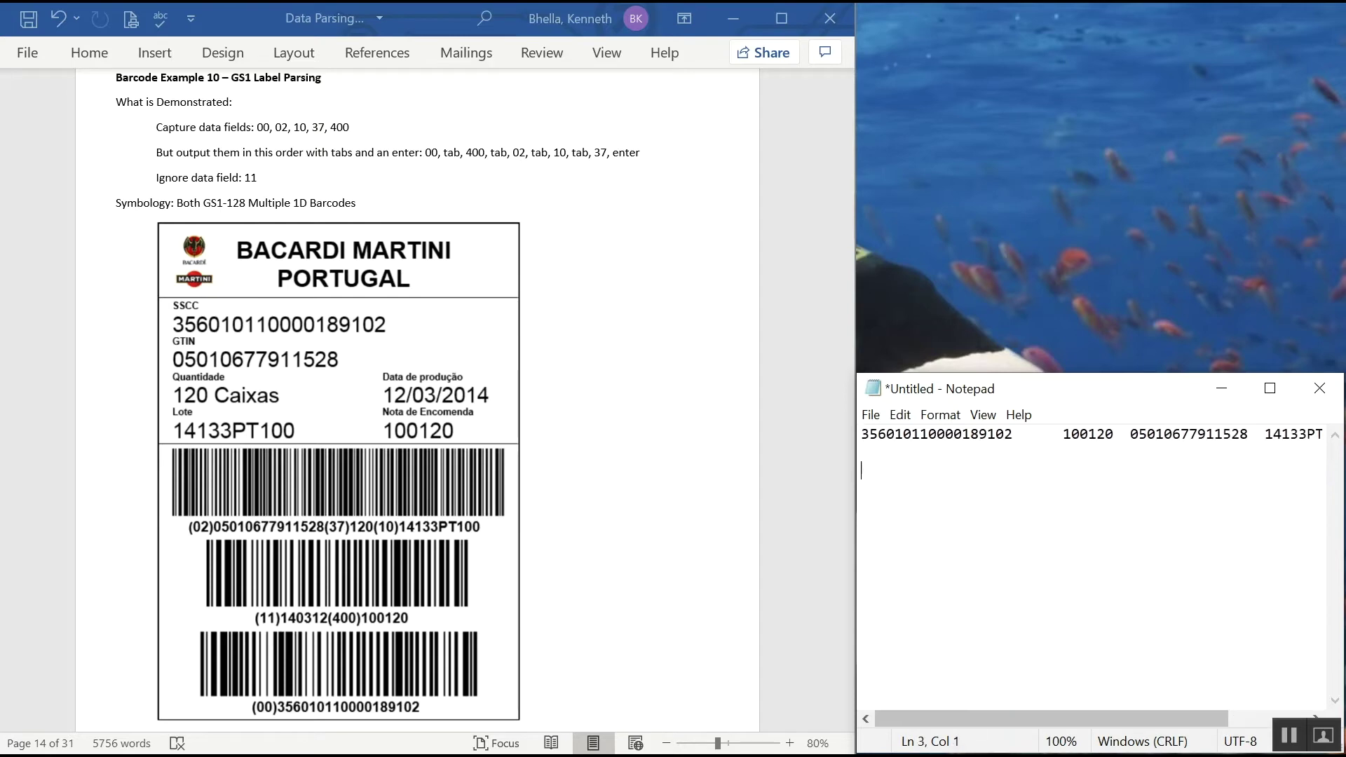
left_click_drag(857, 581, 626, 582)
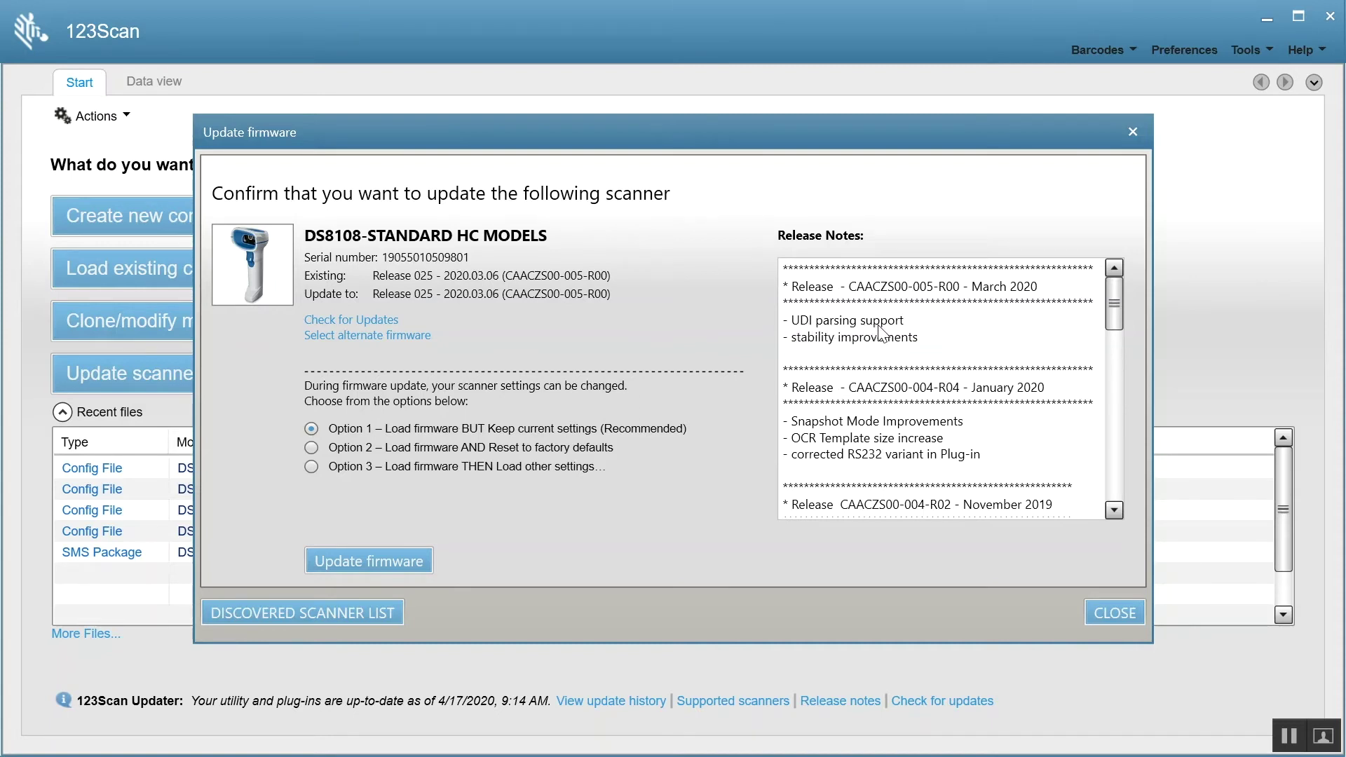
- Dismiss the firmware prompt, create a new configuration for the USB-connected scanner, and view plug-in release notes
left_click(1133, 131)
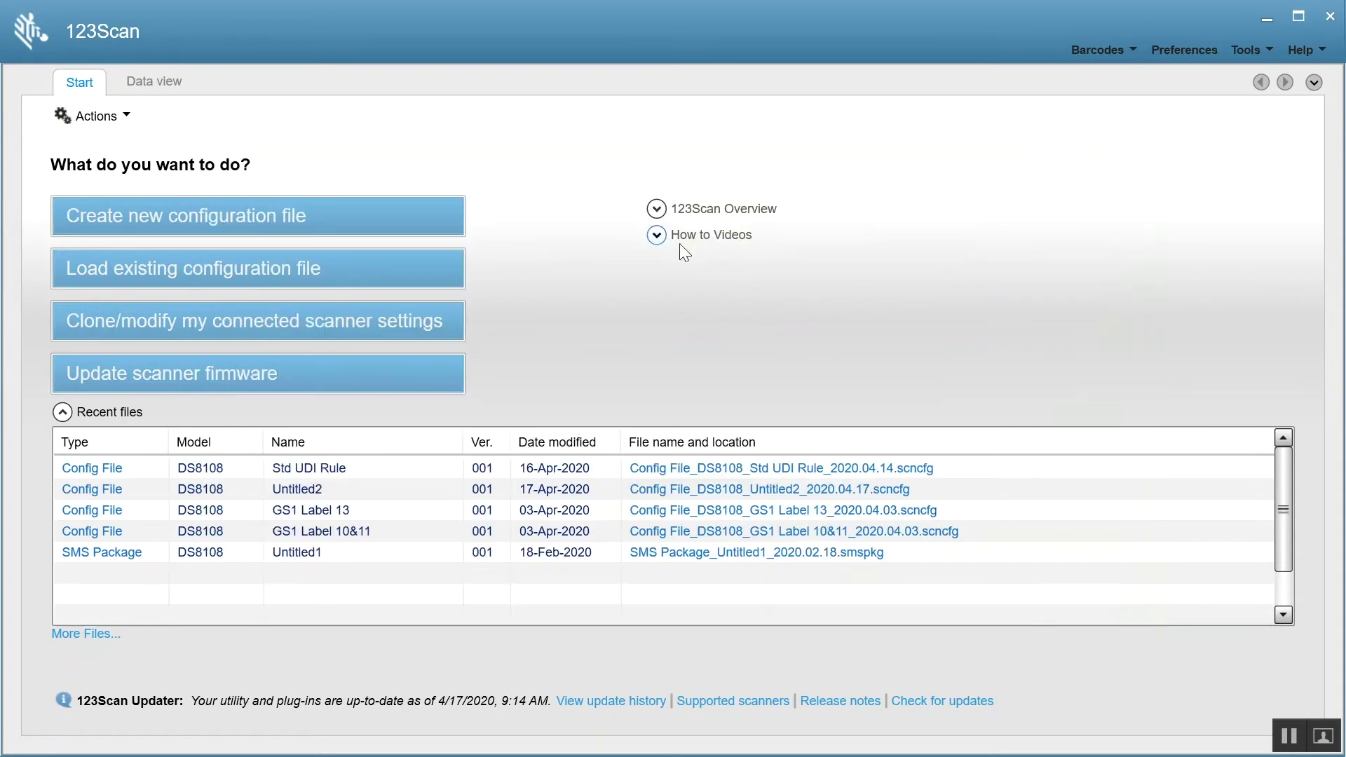
left_click(286, 212)
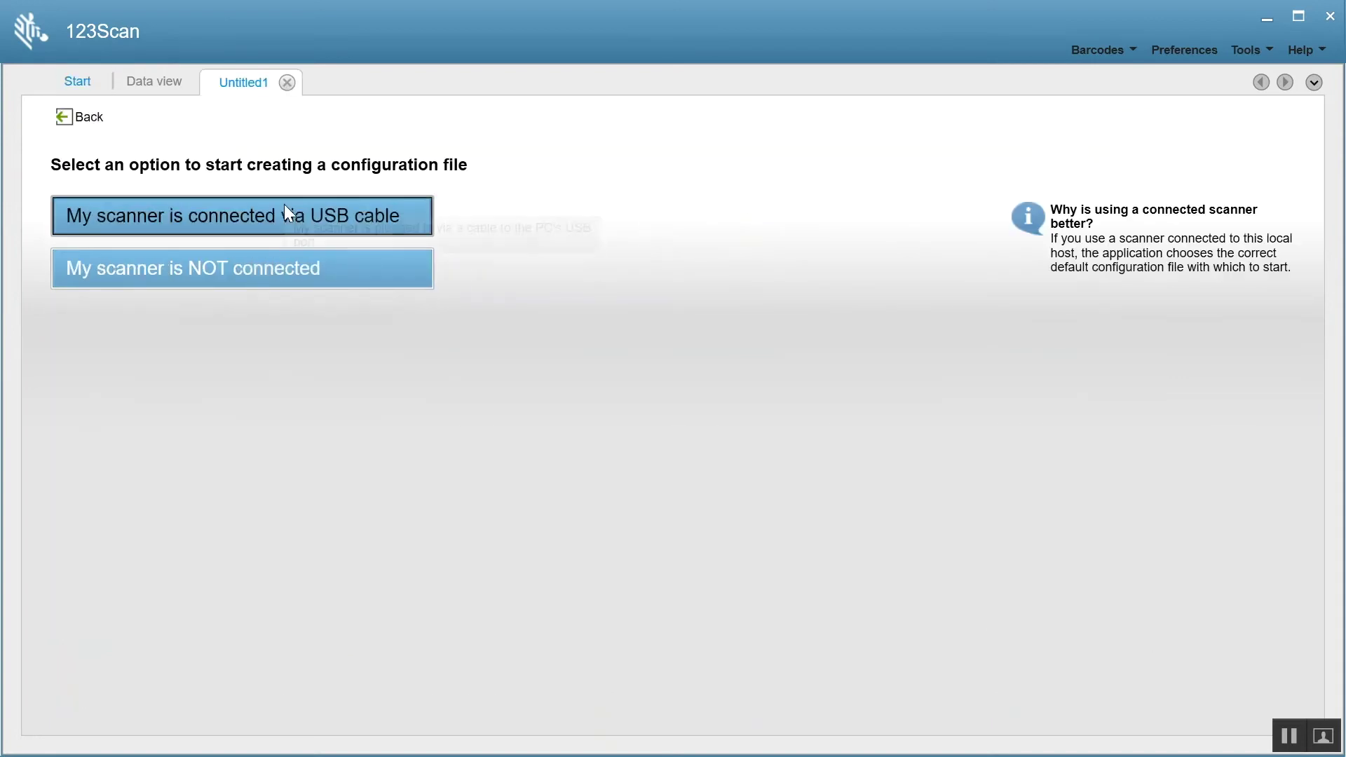
left_click(230, 217)
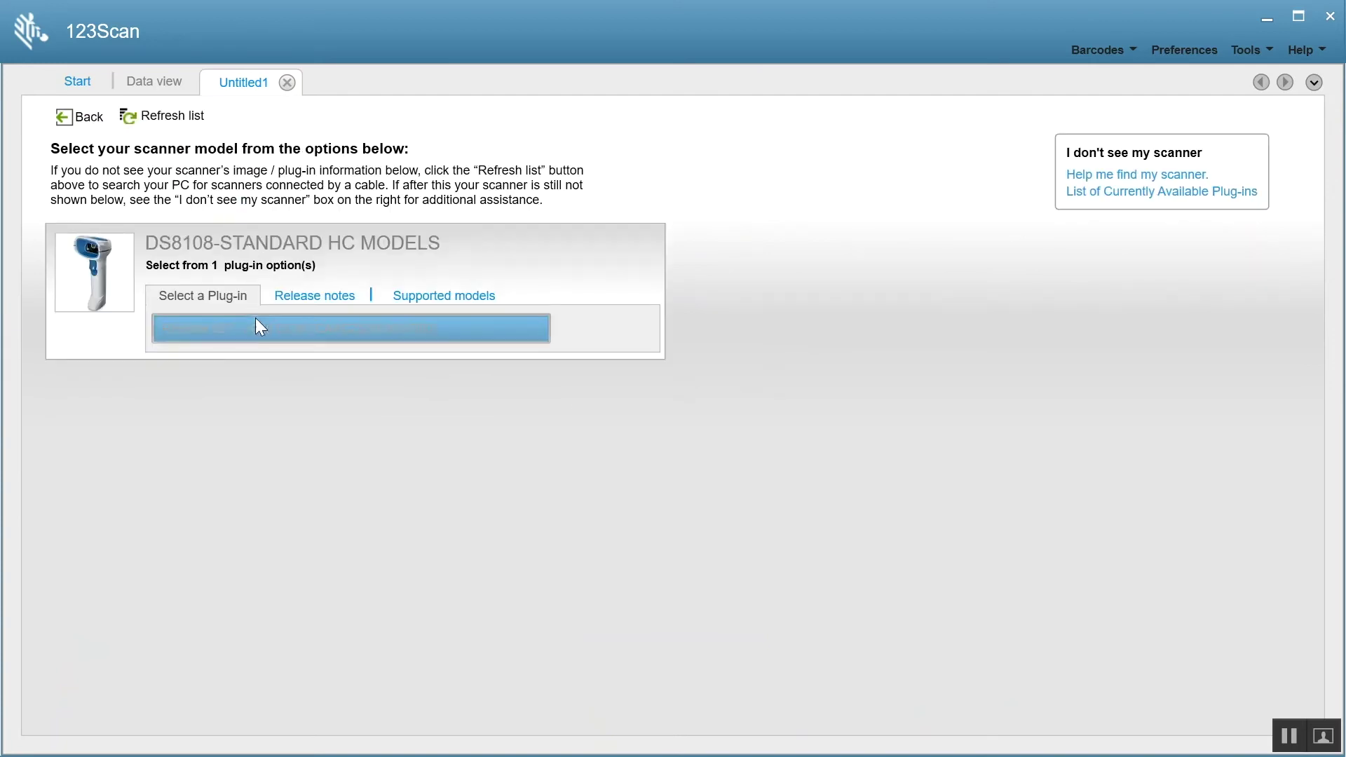
left_click(301, 295)
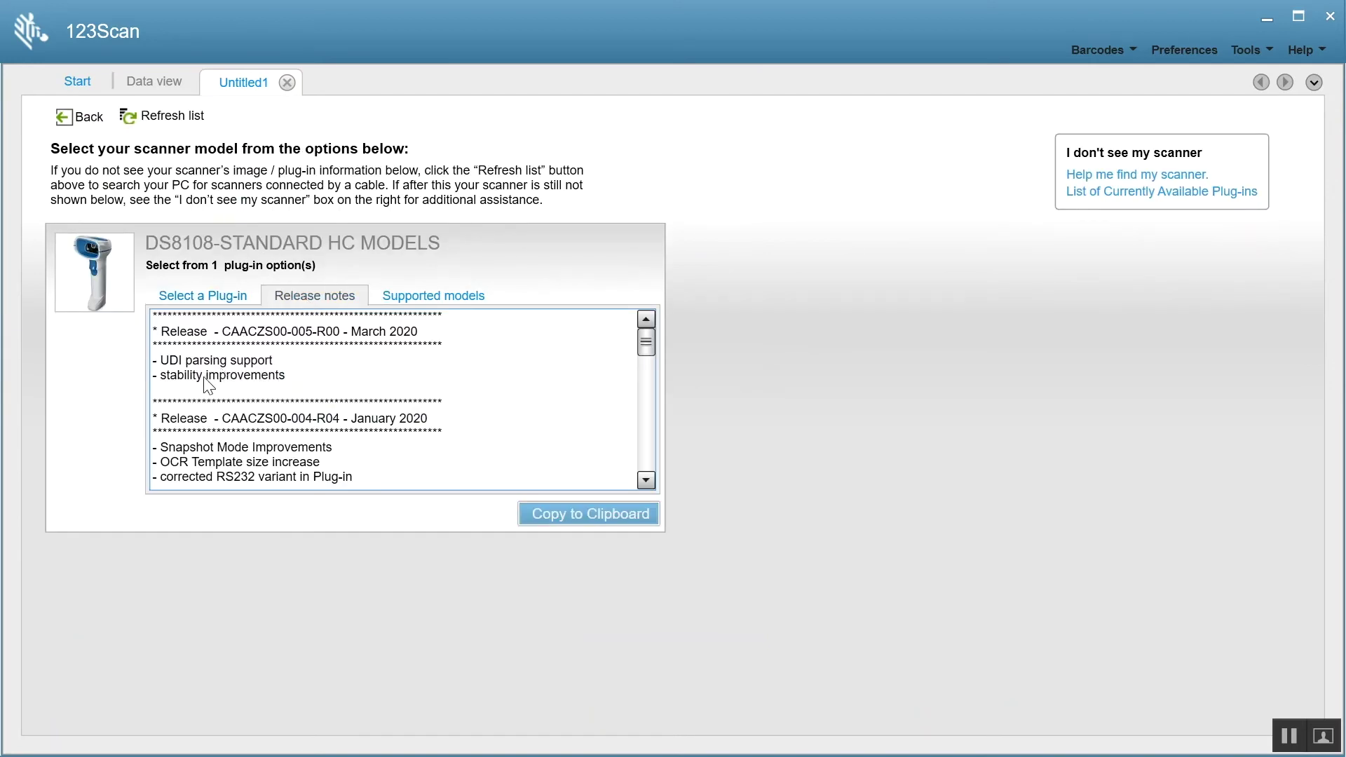
left_click(220, 293)
- Load the DS8108 plug-in and enable GS1-Datamatrix and GS1-QR Code under Other 2D Symbologies
left_click(225, 331)
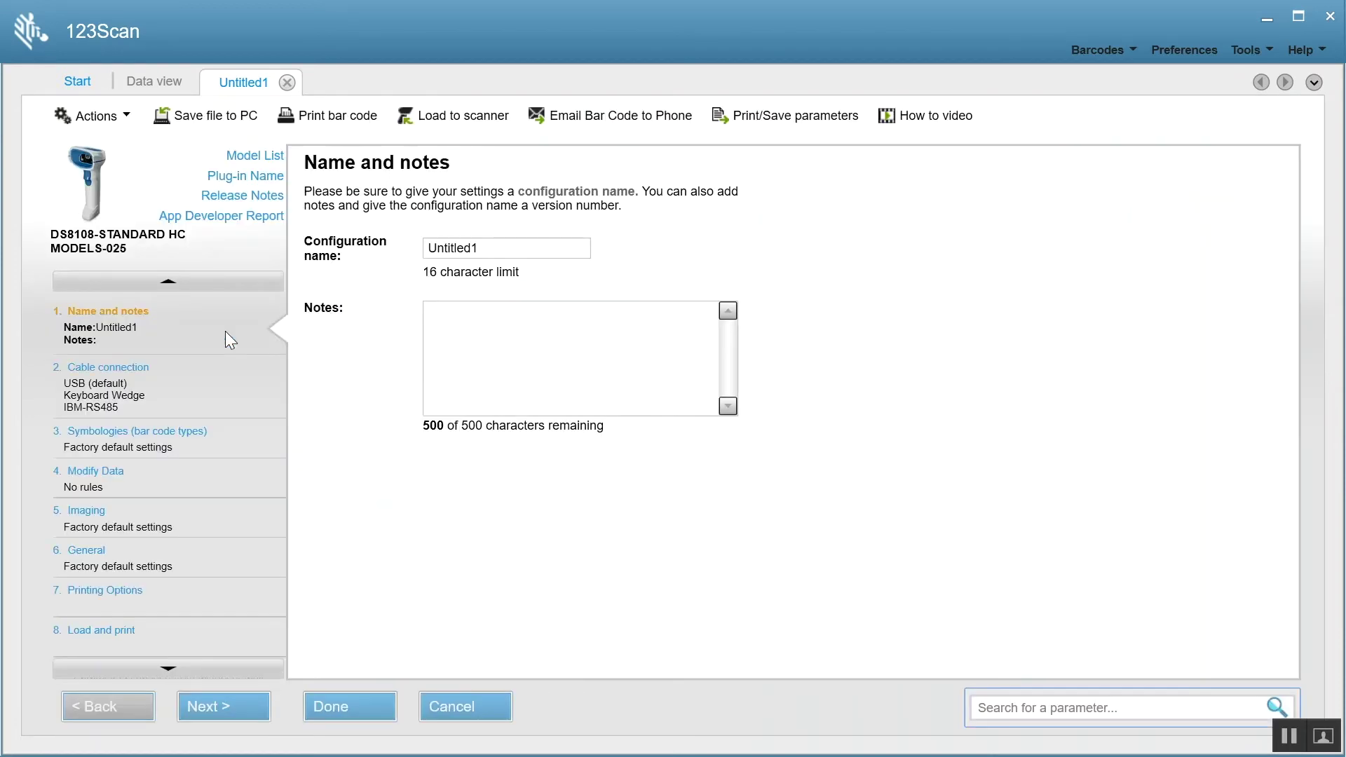
left_click(127, 436)
left_click(421, 254)
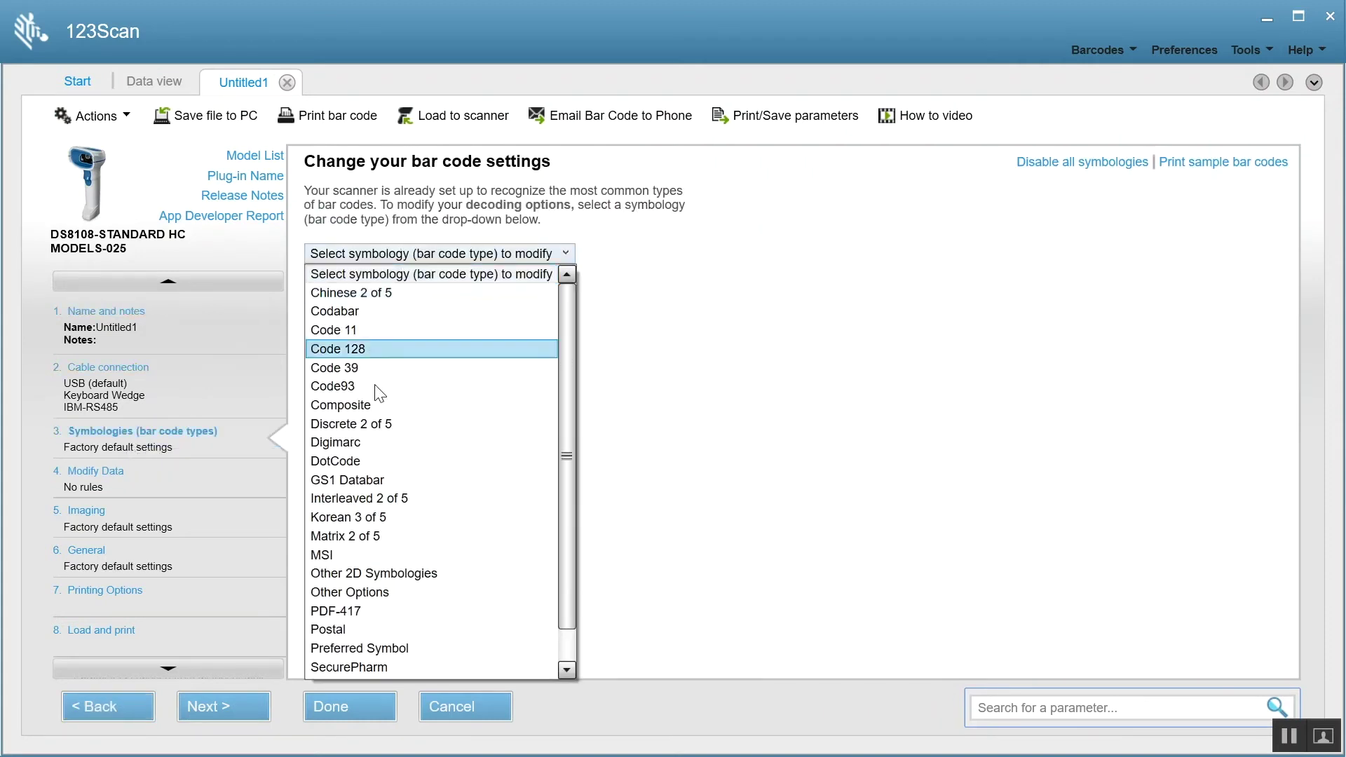
left_click(379, 574)
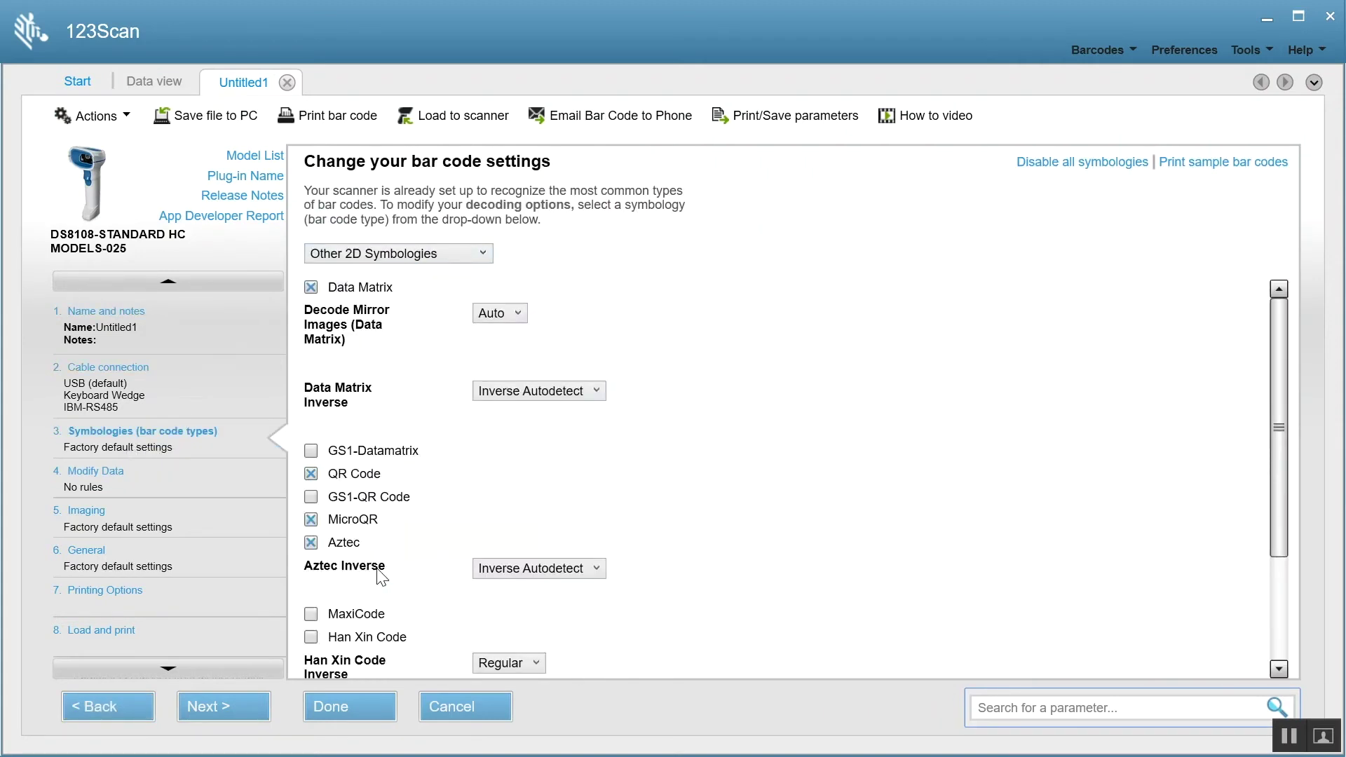
left_click(312, 452)
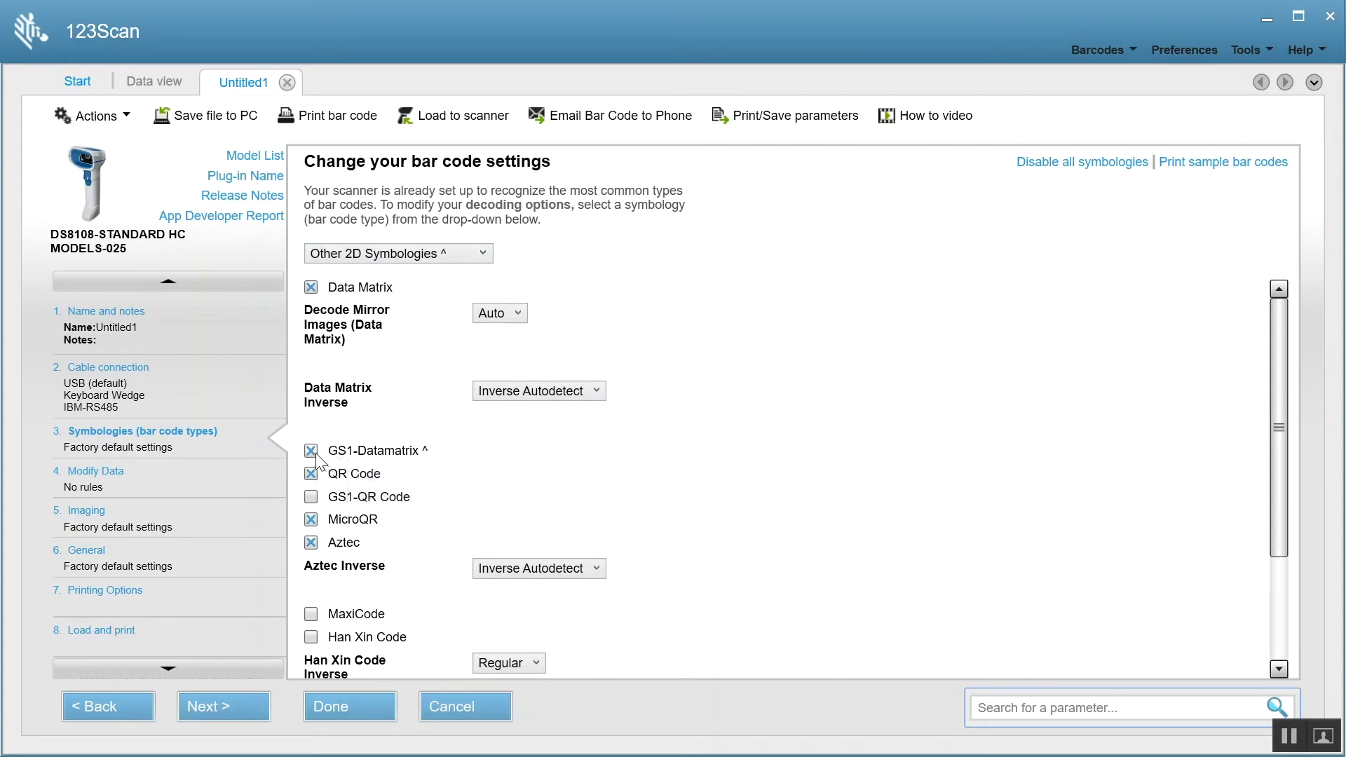
left_click(312, 497)
left_click(90, 477)
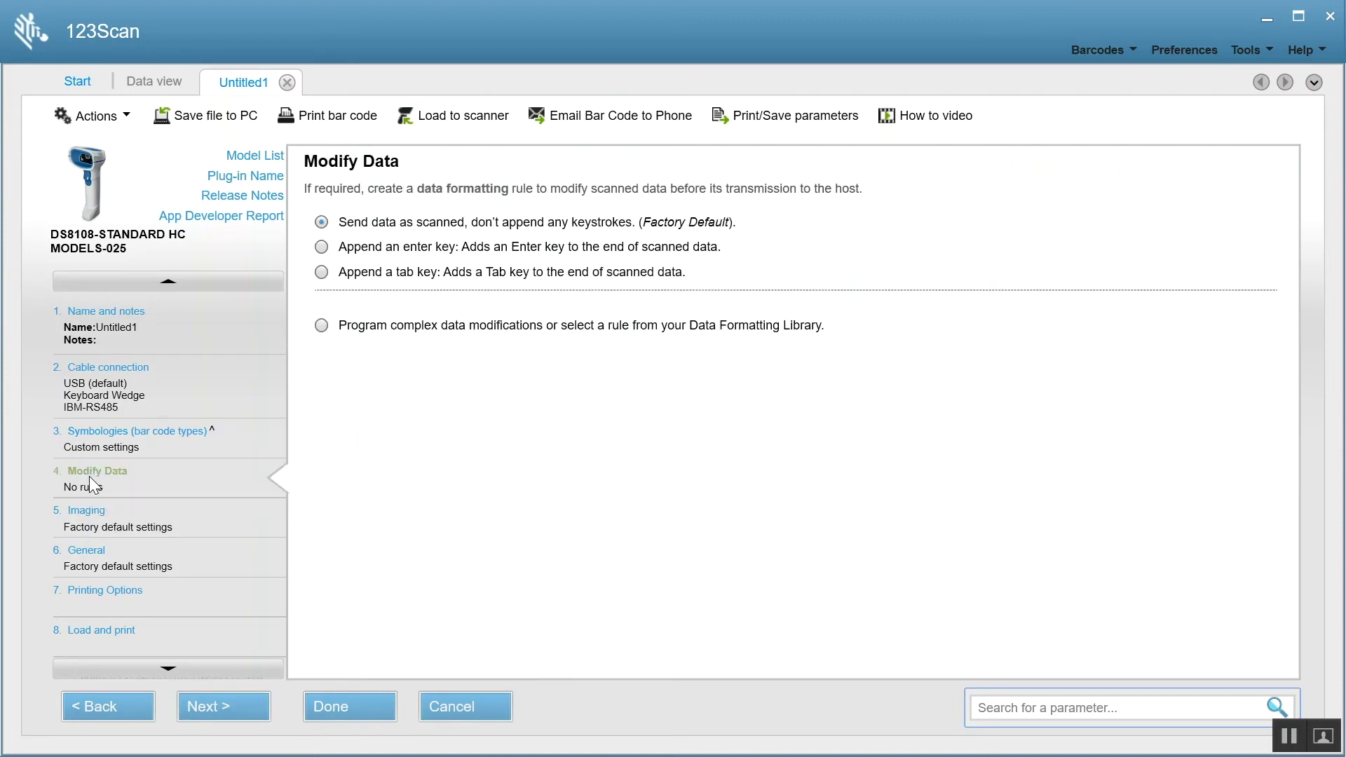
- Set Modify Data to Advanced UDI Parsing and switch Enable Parsing on
left_click(321, 325)
left_click(509, 515)
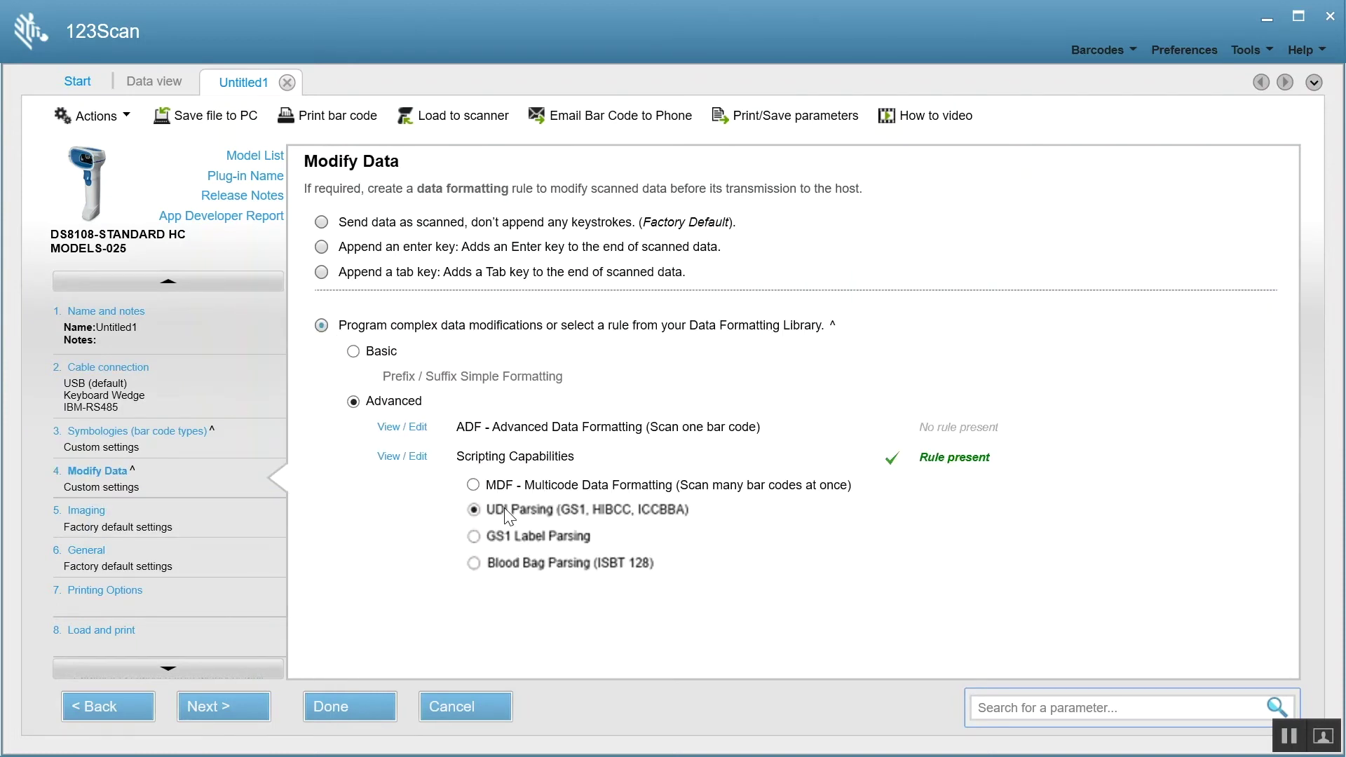
left_click(398, 457)
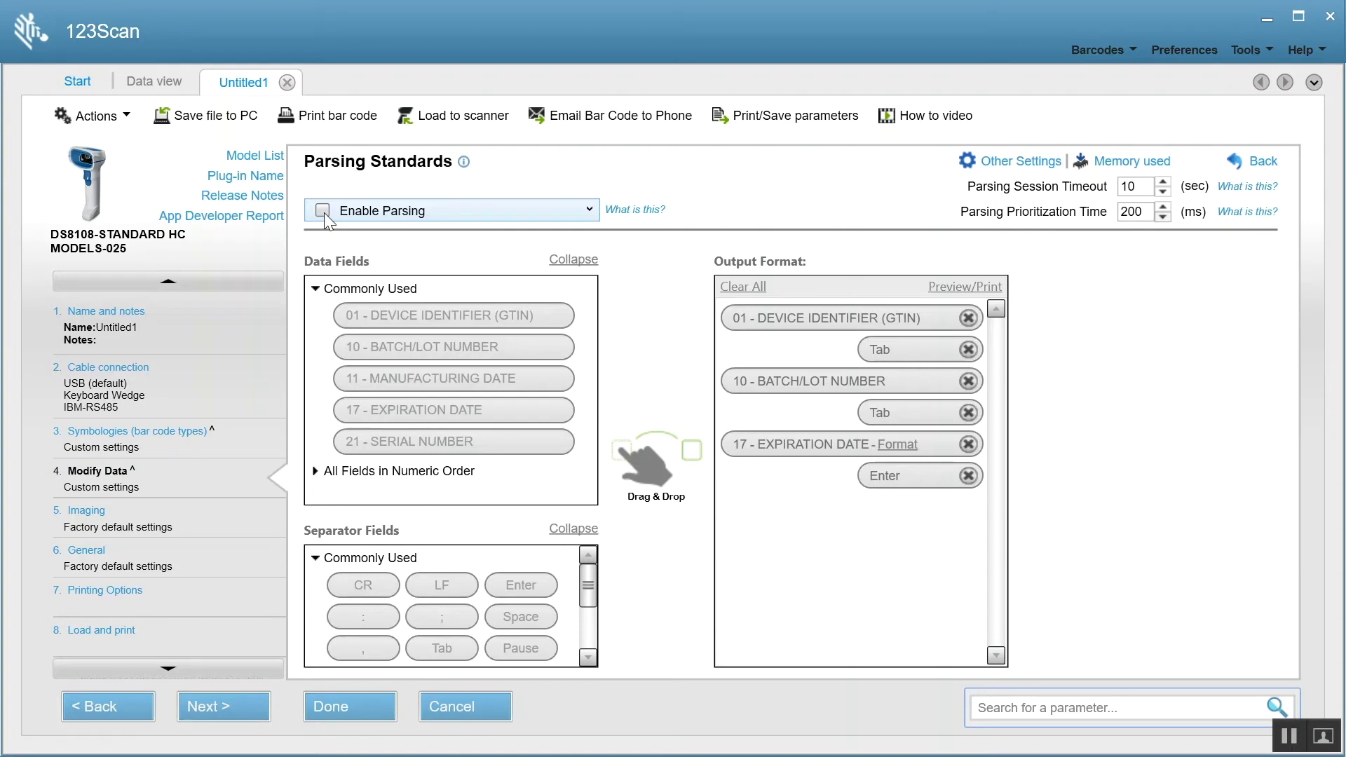
left_click(324, 212)
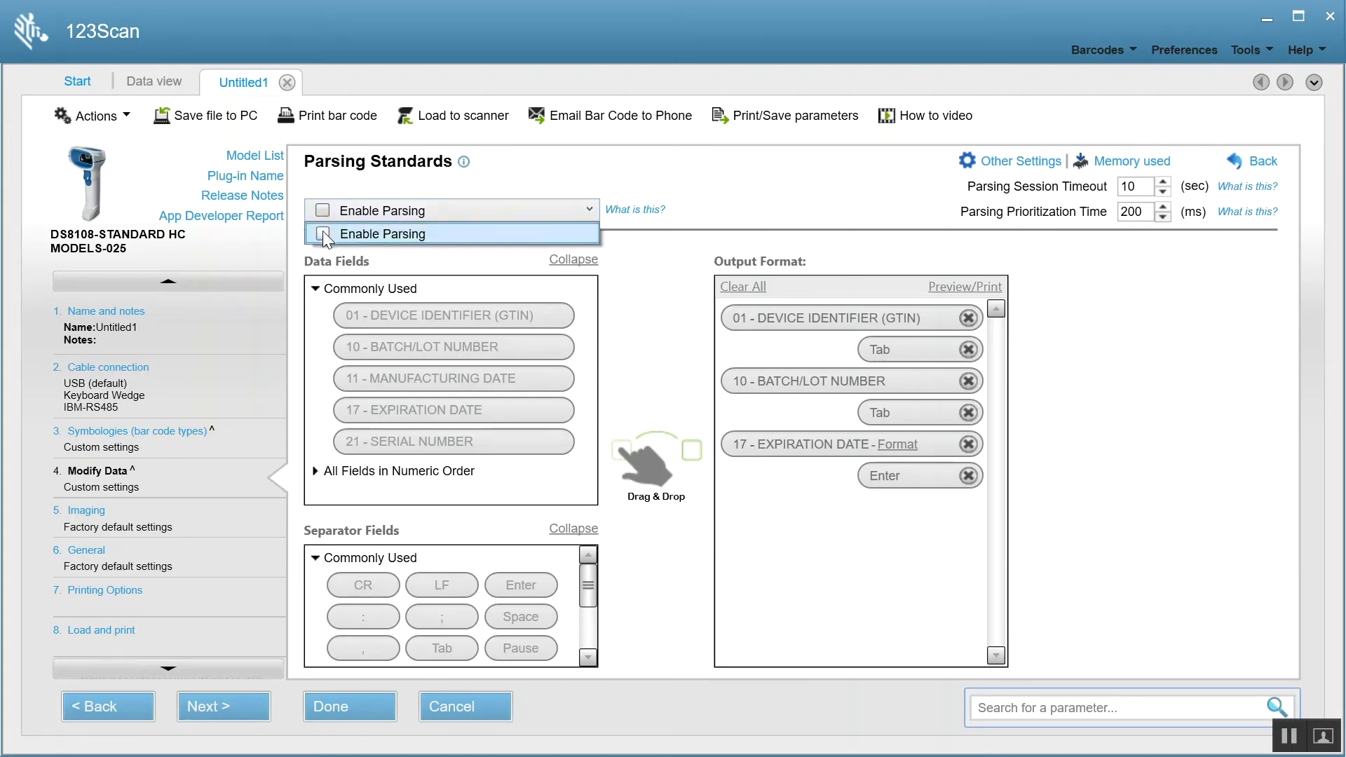
left_click(322, 232)
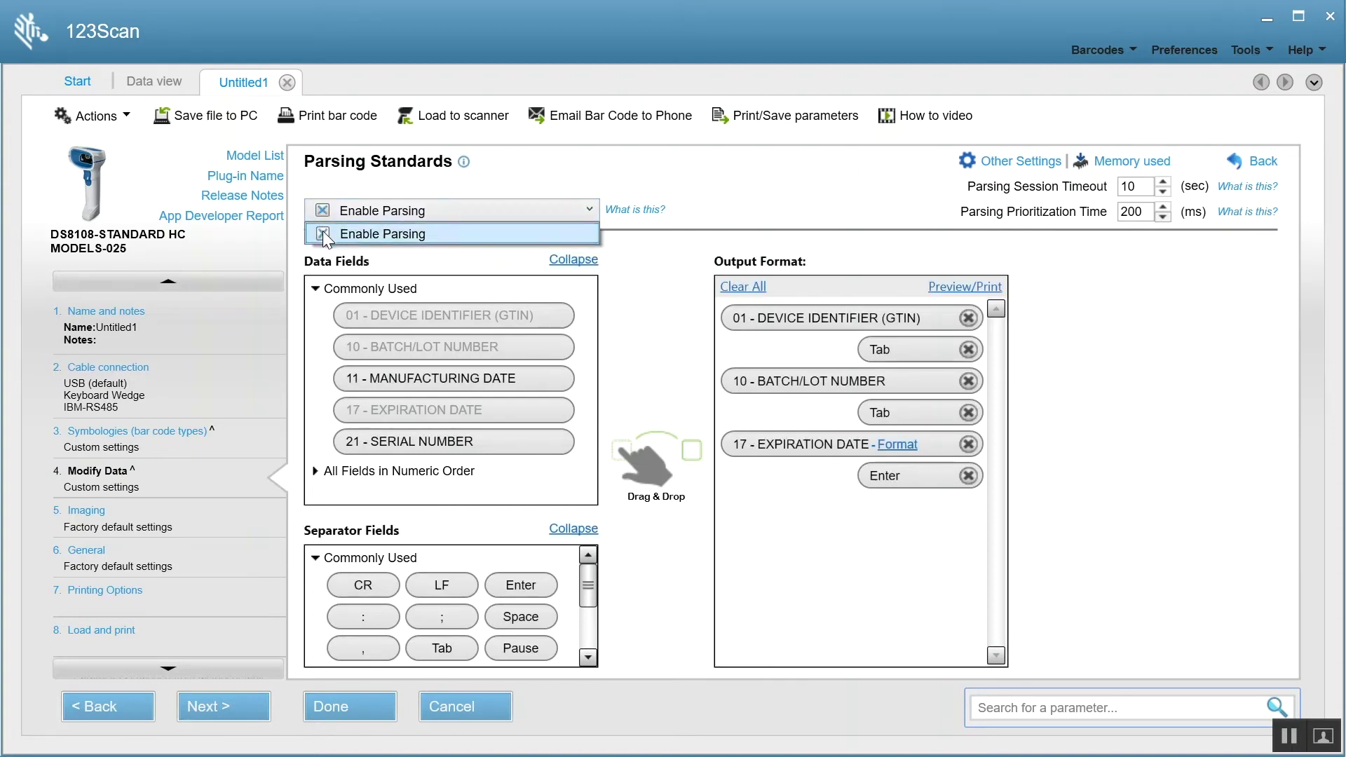
- Clear the output format and add GTIN, Tab, BATCH/LOT NUMBER, Tab, then EXPIRATION DATE
left_click(745, 289)
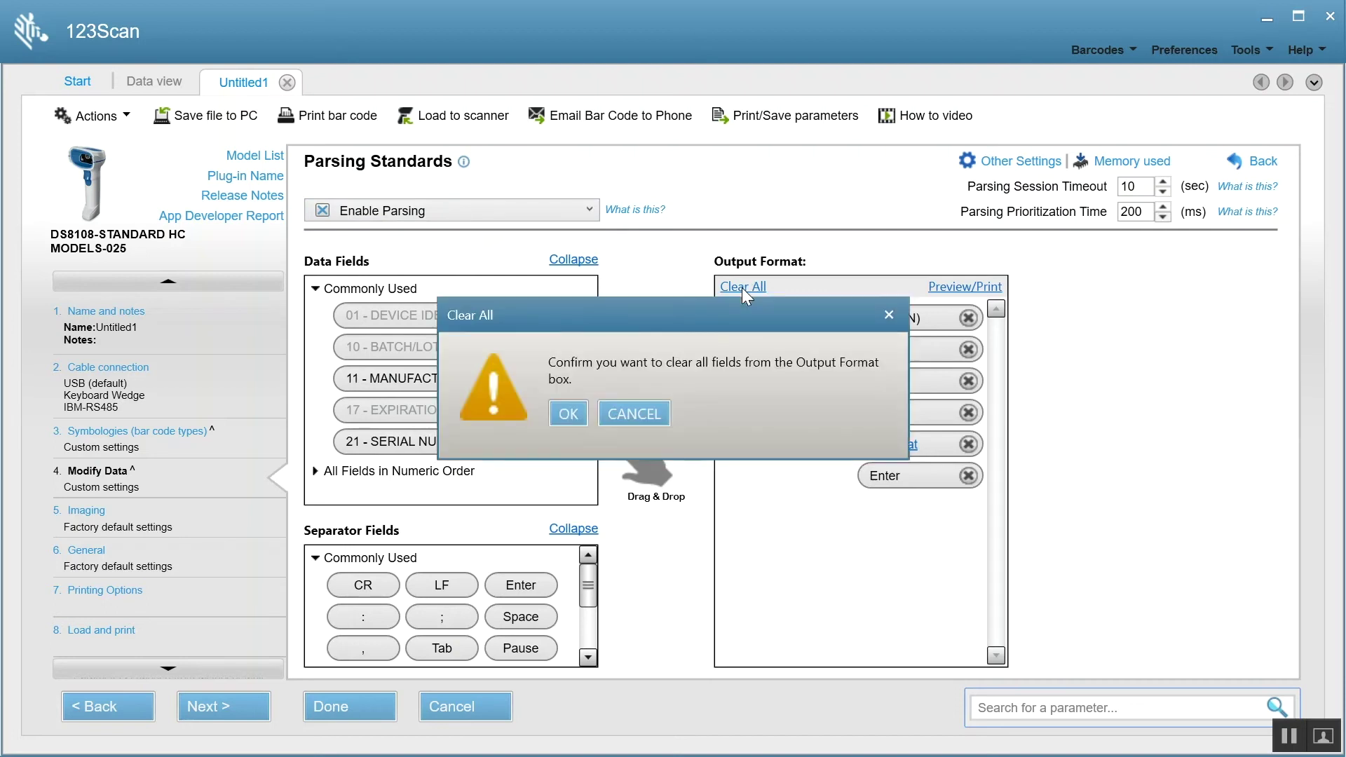
left_click(568, 413)
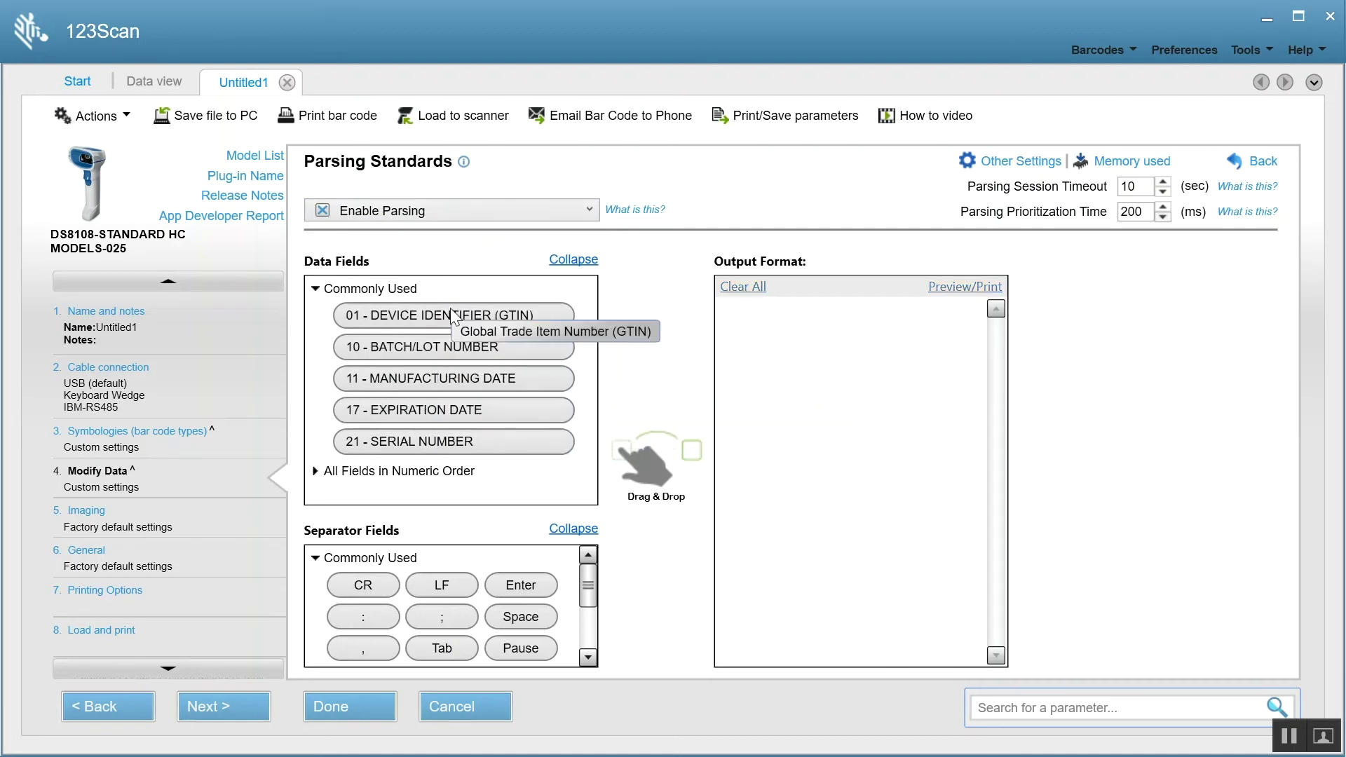
left_click_drag(451, 313, 793, 357)
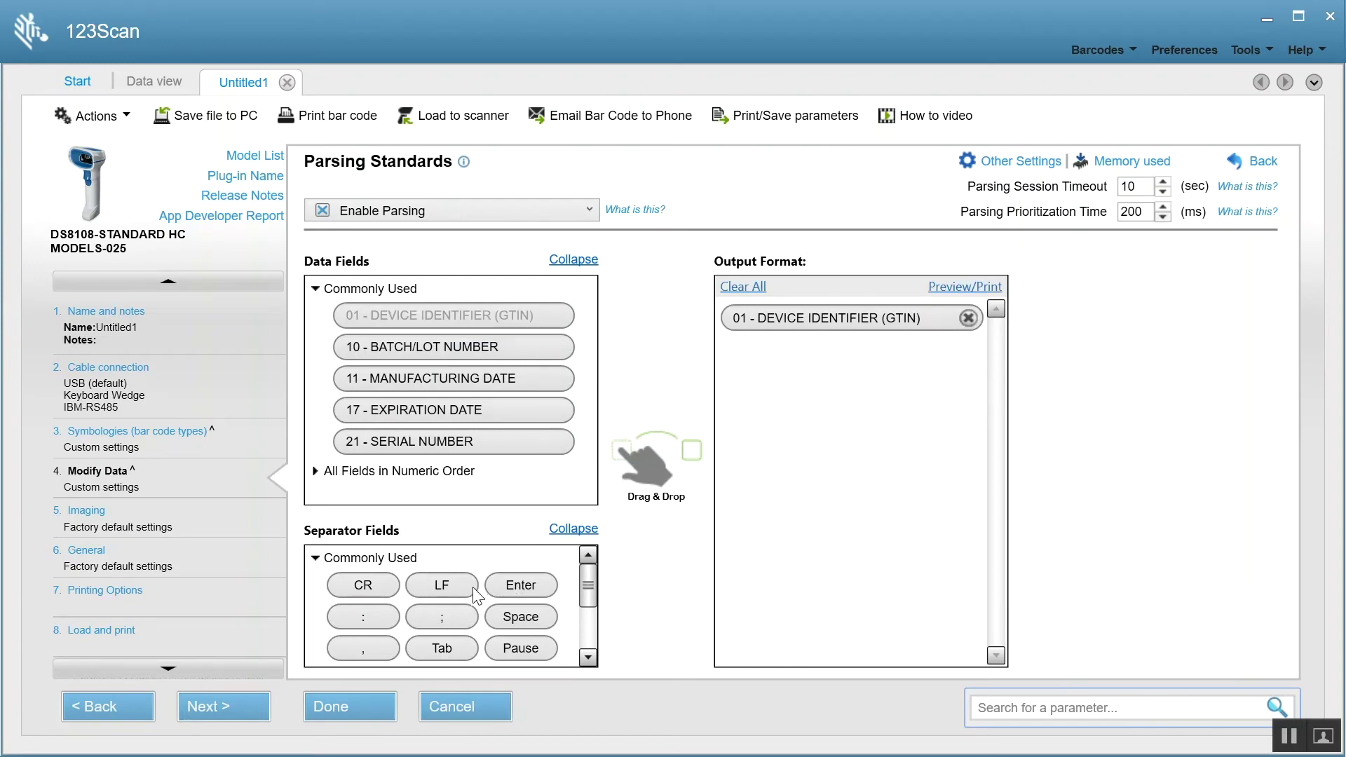
left_click_drag(442, 648, 777, 429)
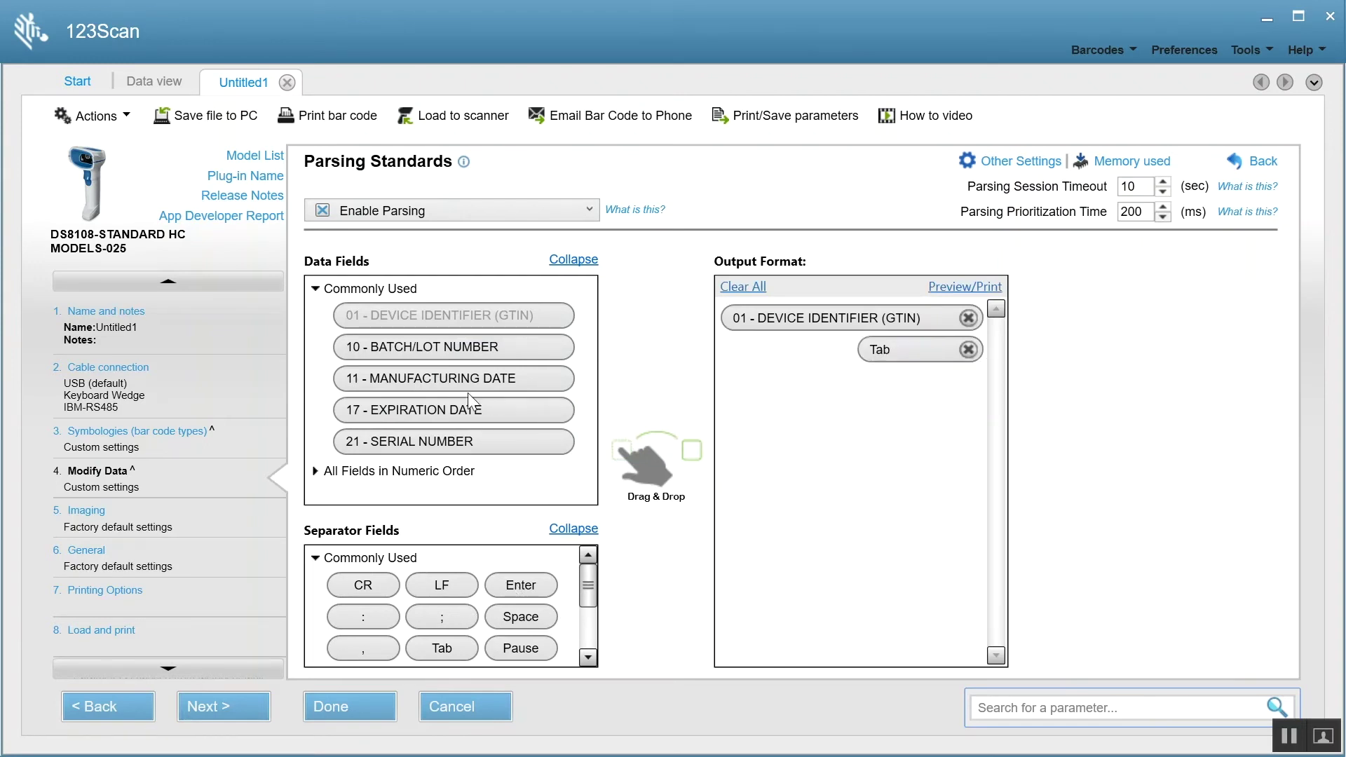
left_click_drag(412, 346, 788, 414)
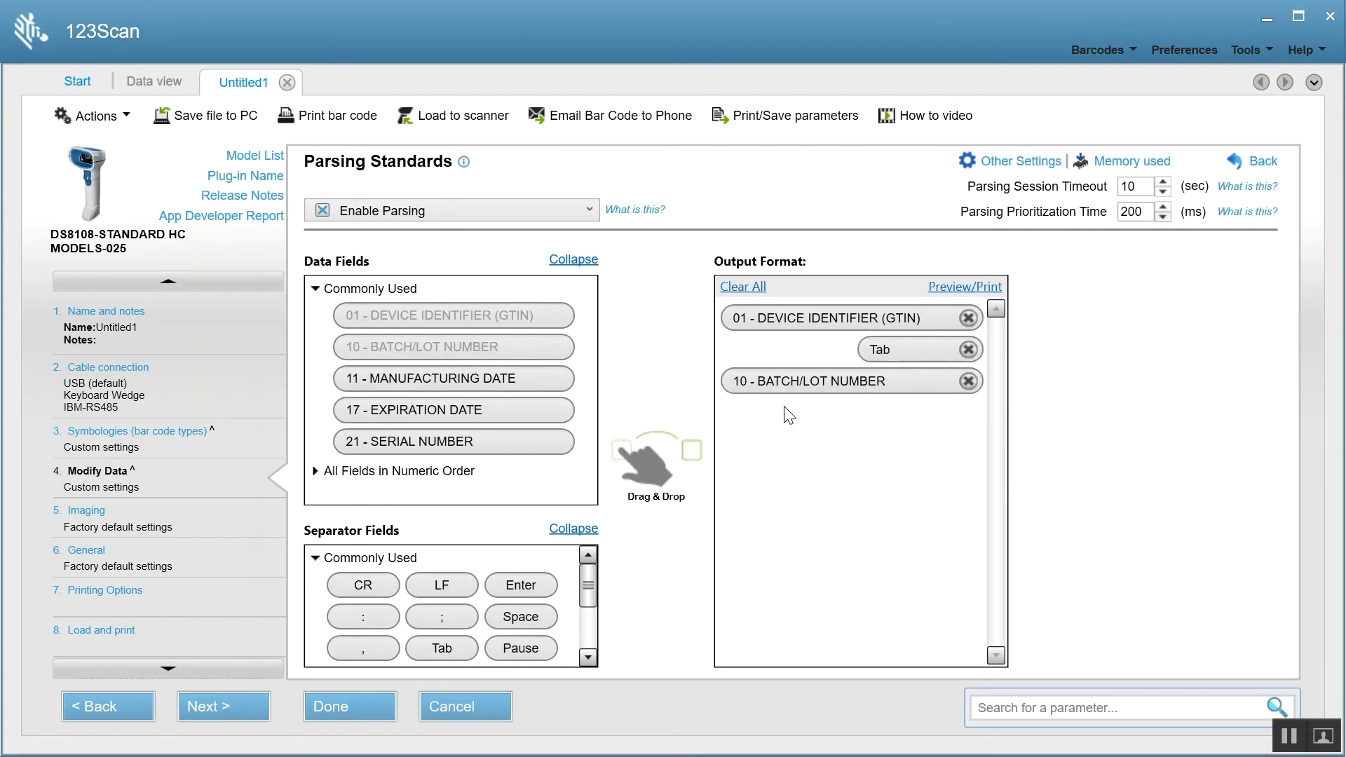
left_click_drag(443, 648, 806, 470)
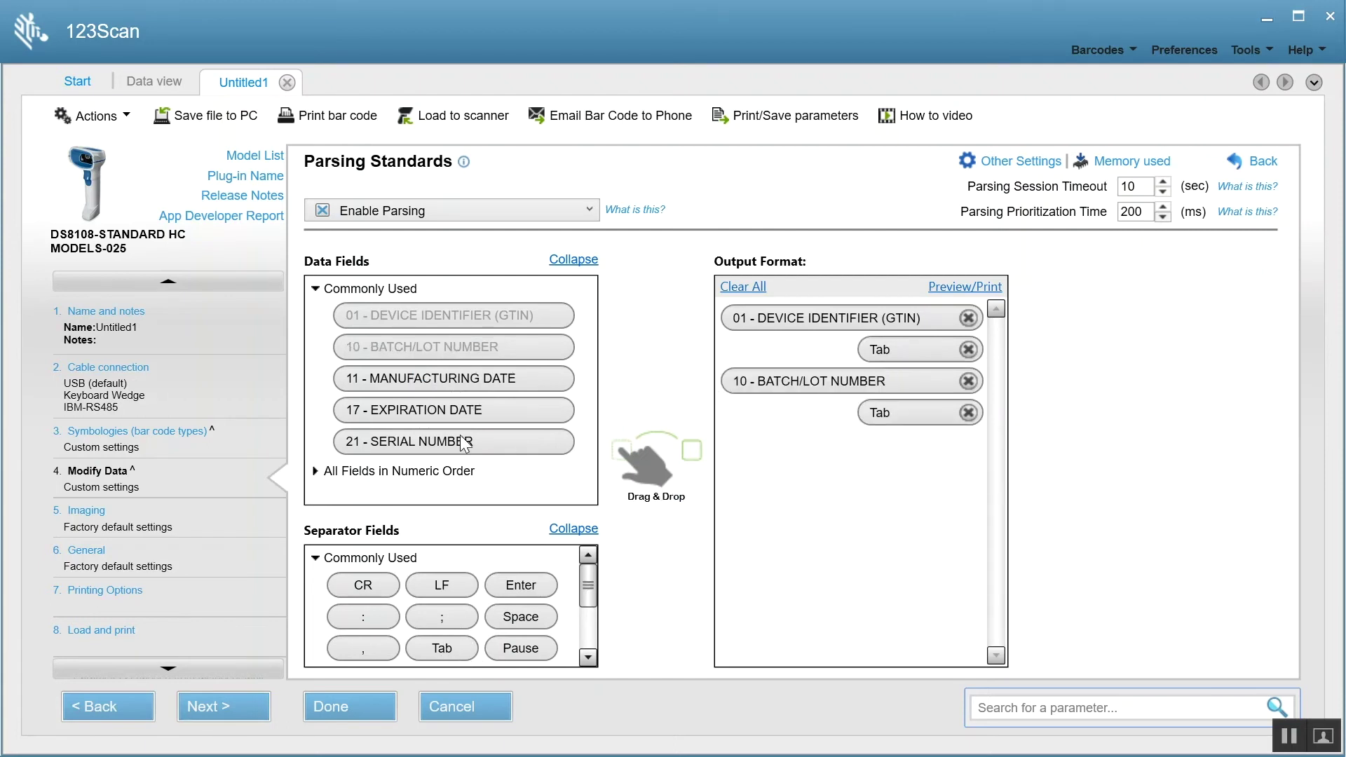
left_click_drag(399, 409, 783, 481)
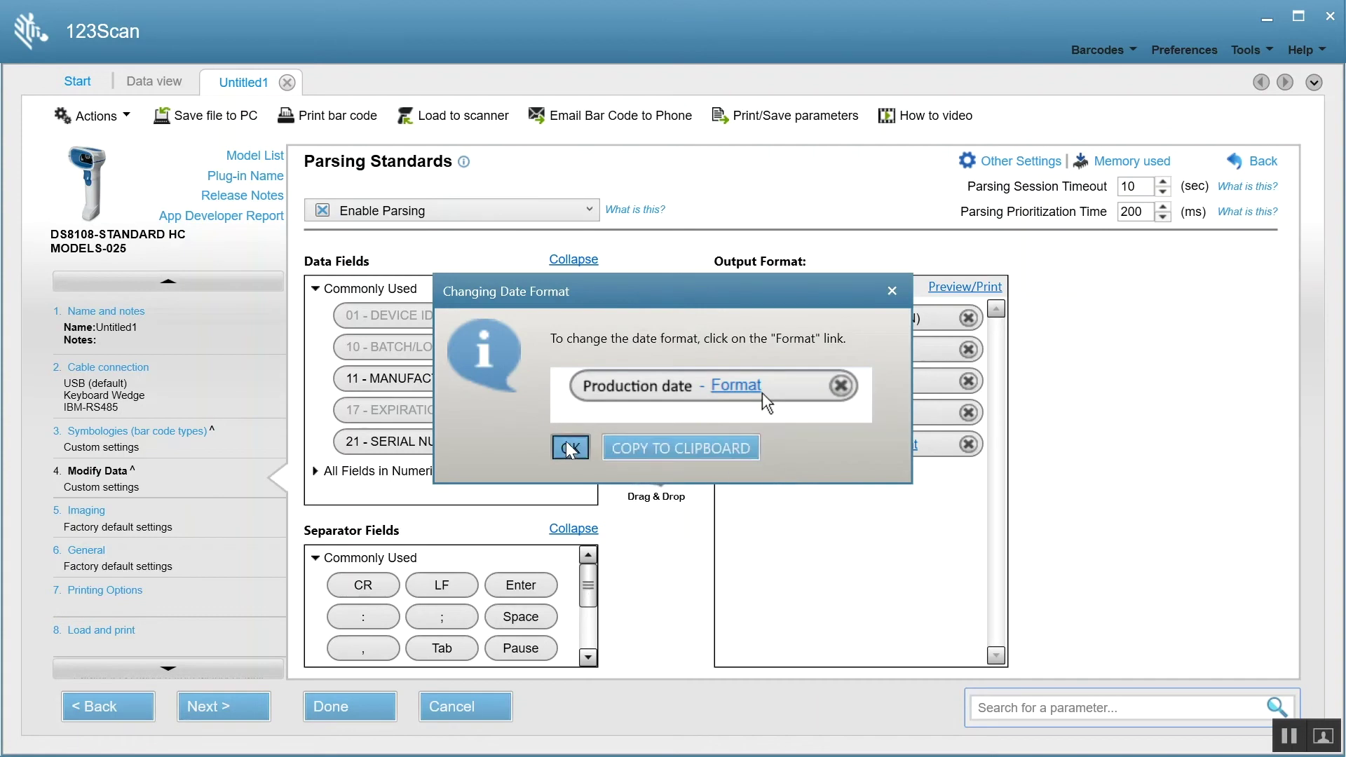
- Set the expiration date format to YYMMDD and end the output with an Enter
left_click(570, 448)
left_click(898, 445)
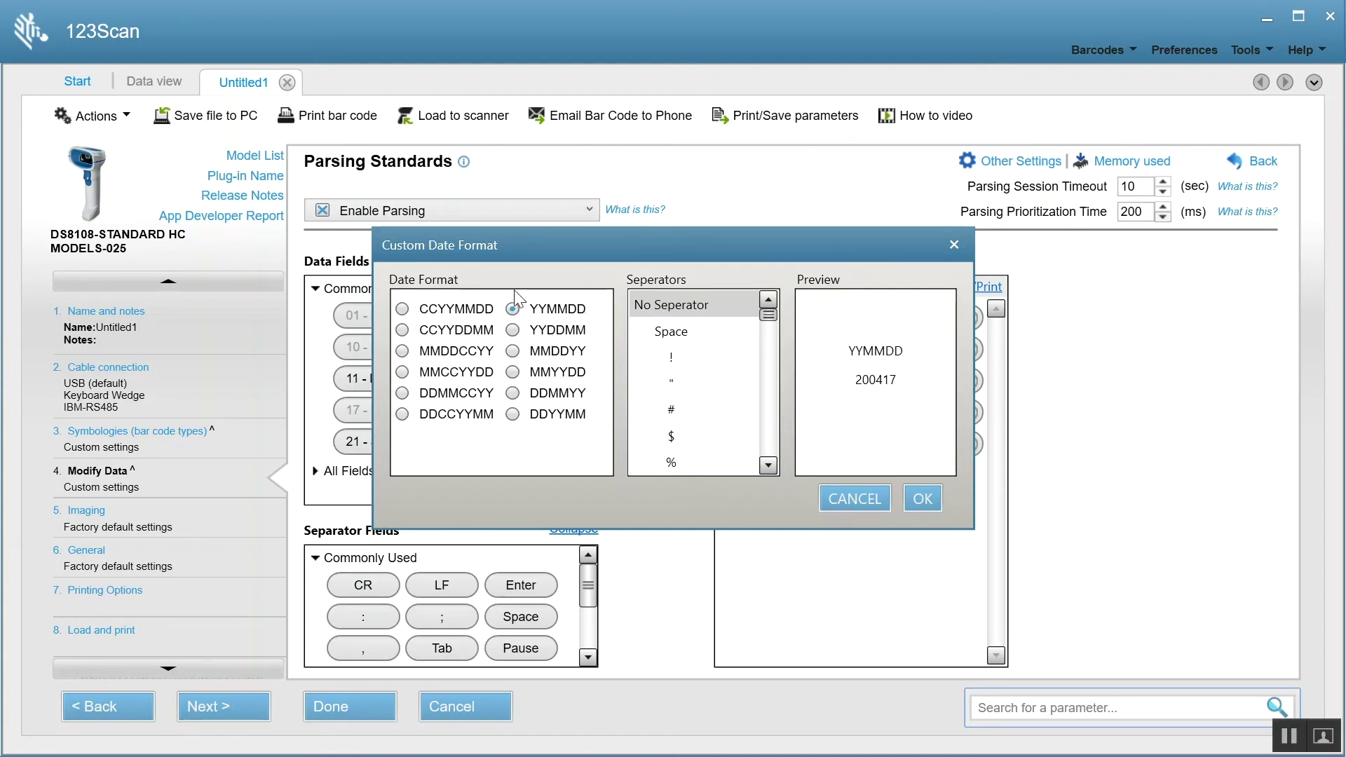
left_click(932, 497)
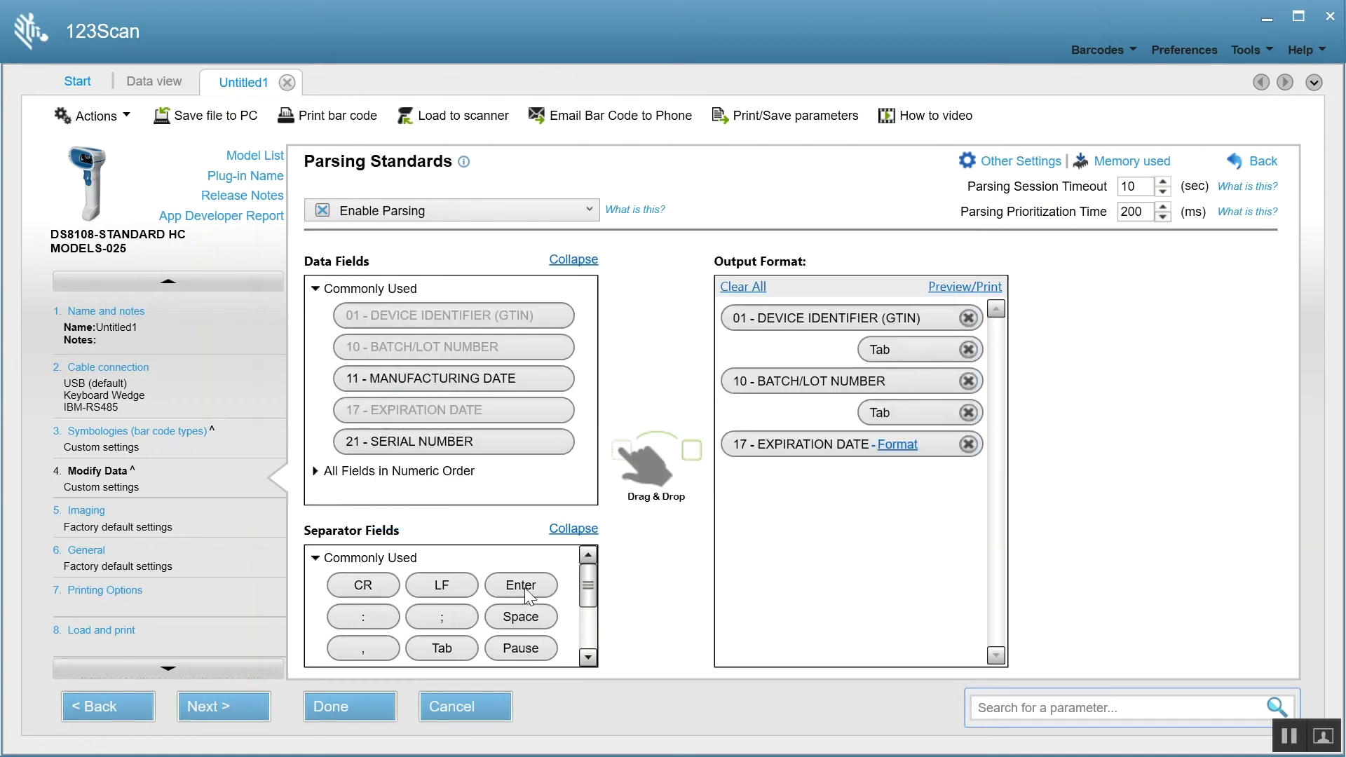
left_click_drag(527, 595, 805, 508)
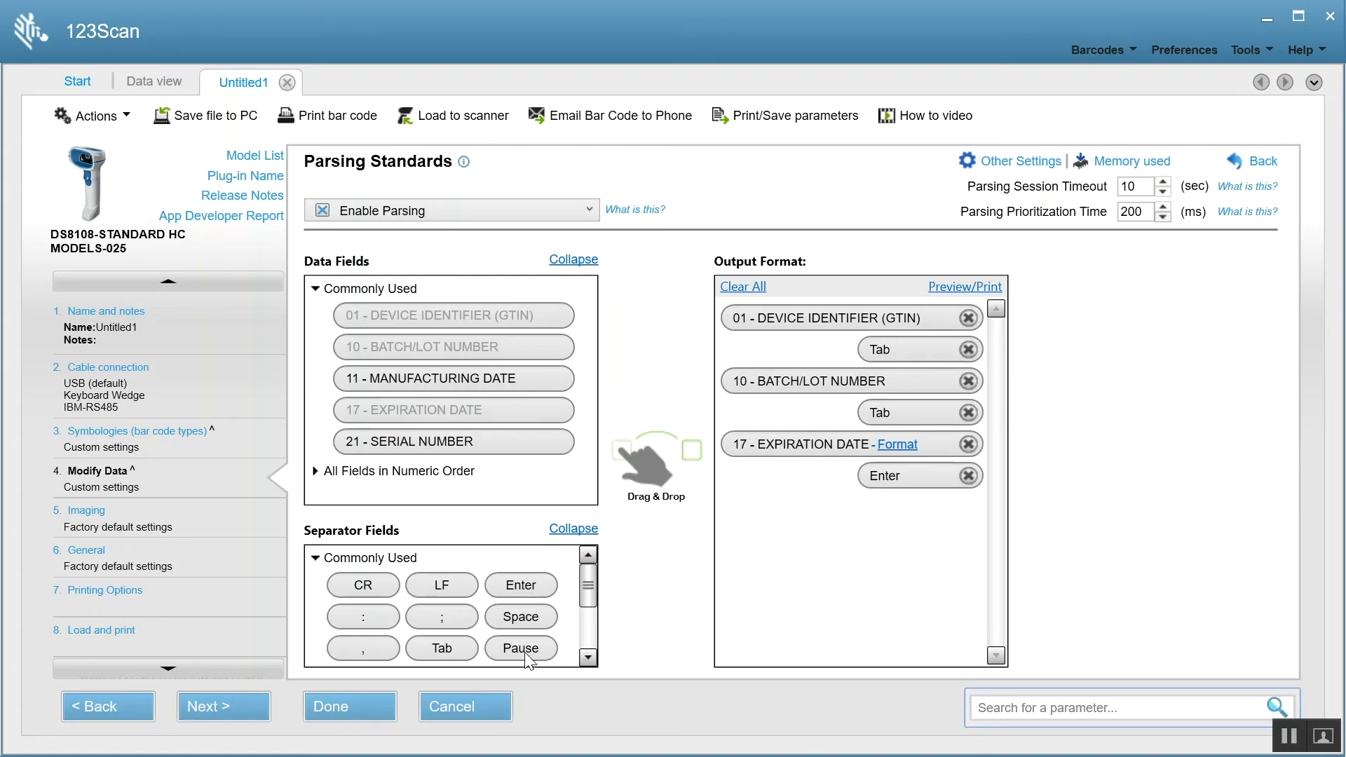
- Insert a Pause before the expiration date, lengthen and save its interval, then remove the Pause again
left_click_drag(526, 651, 884, 434)
left_click(568, 445)
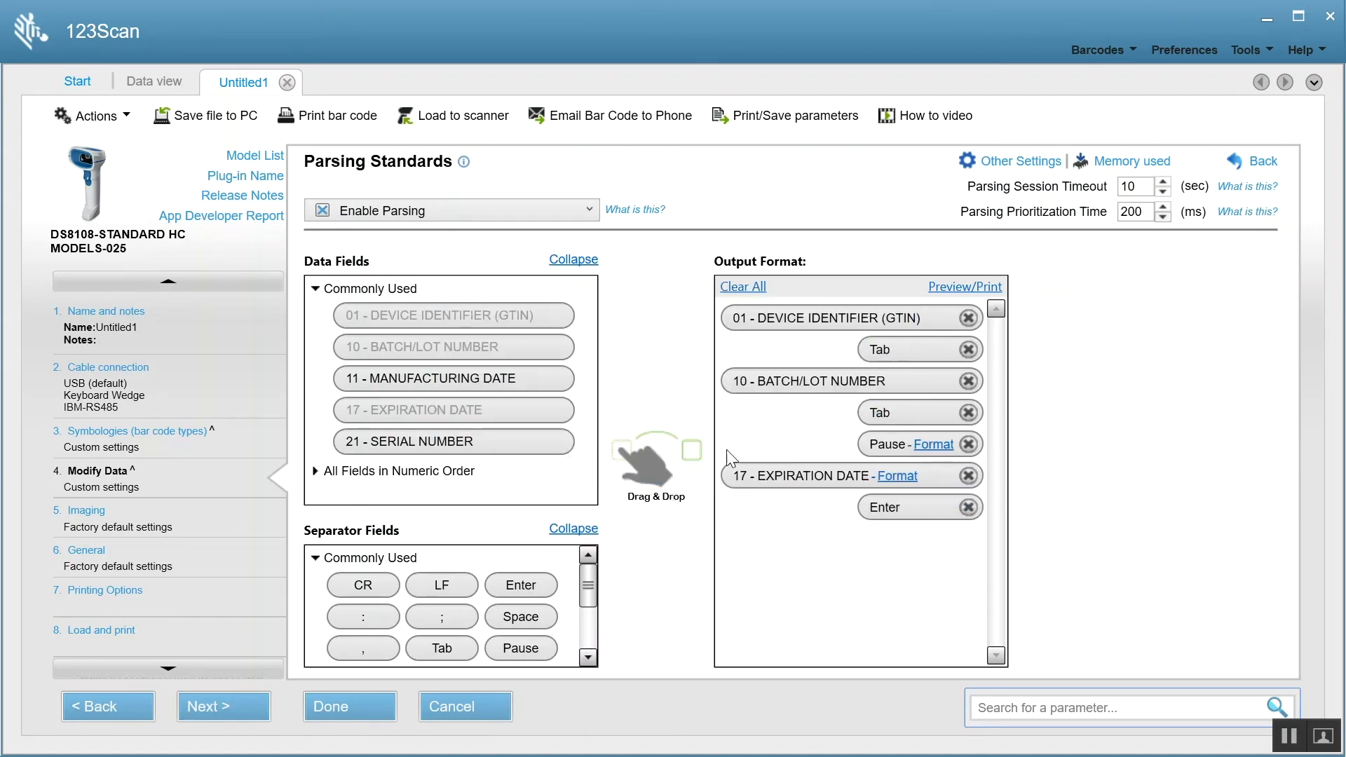
left_click(932, 445)
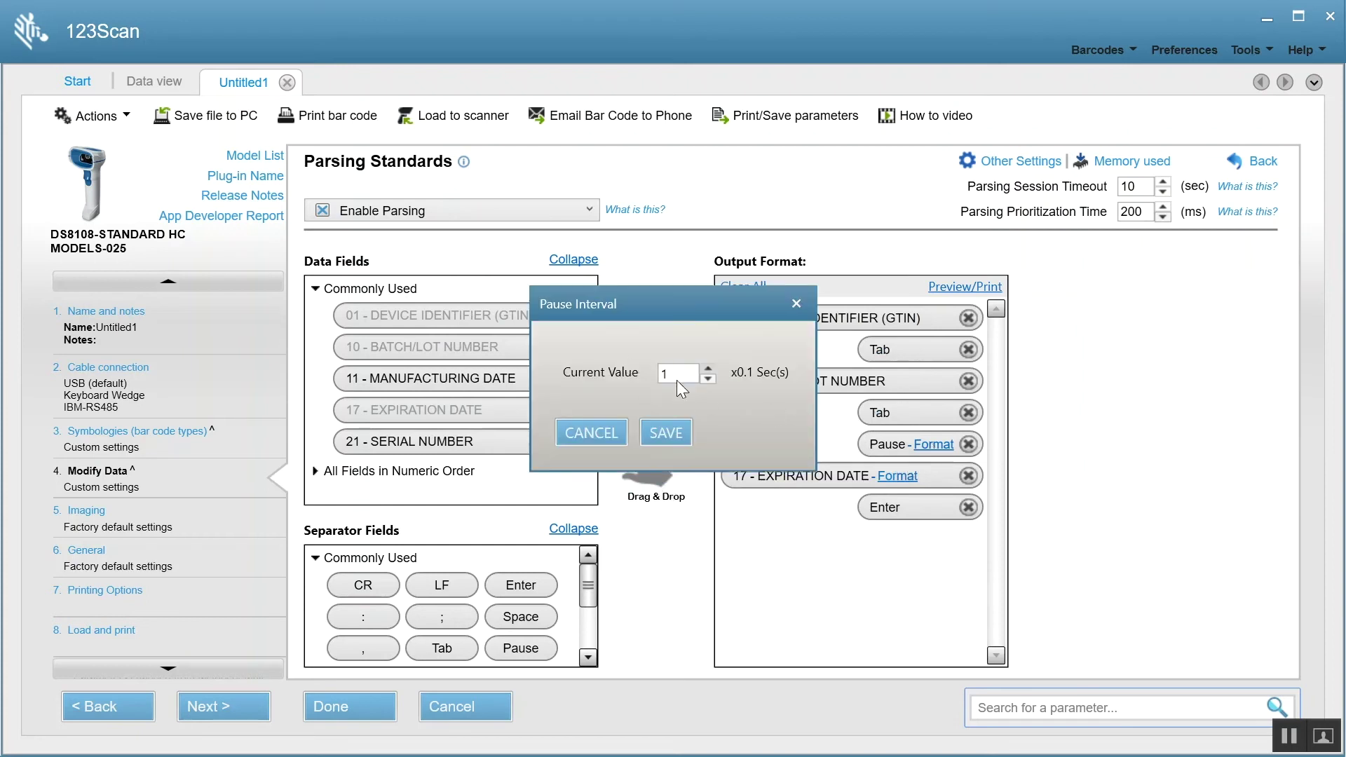
left_click(707, 369)
left_click(708, 369)
left_click(664, 433)
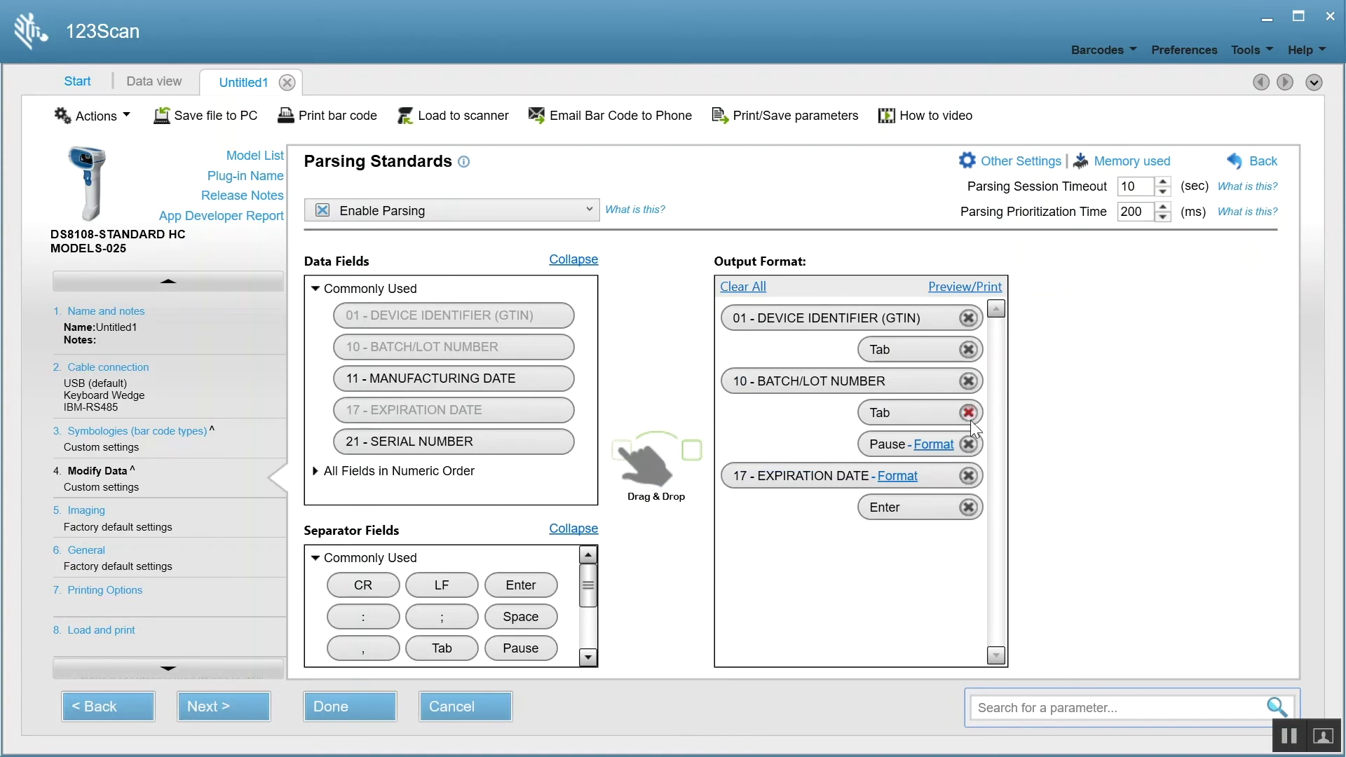
left_click(968, 444)
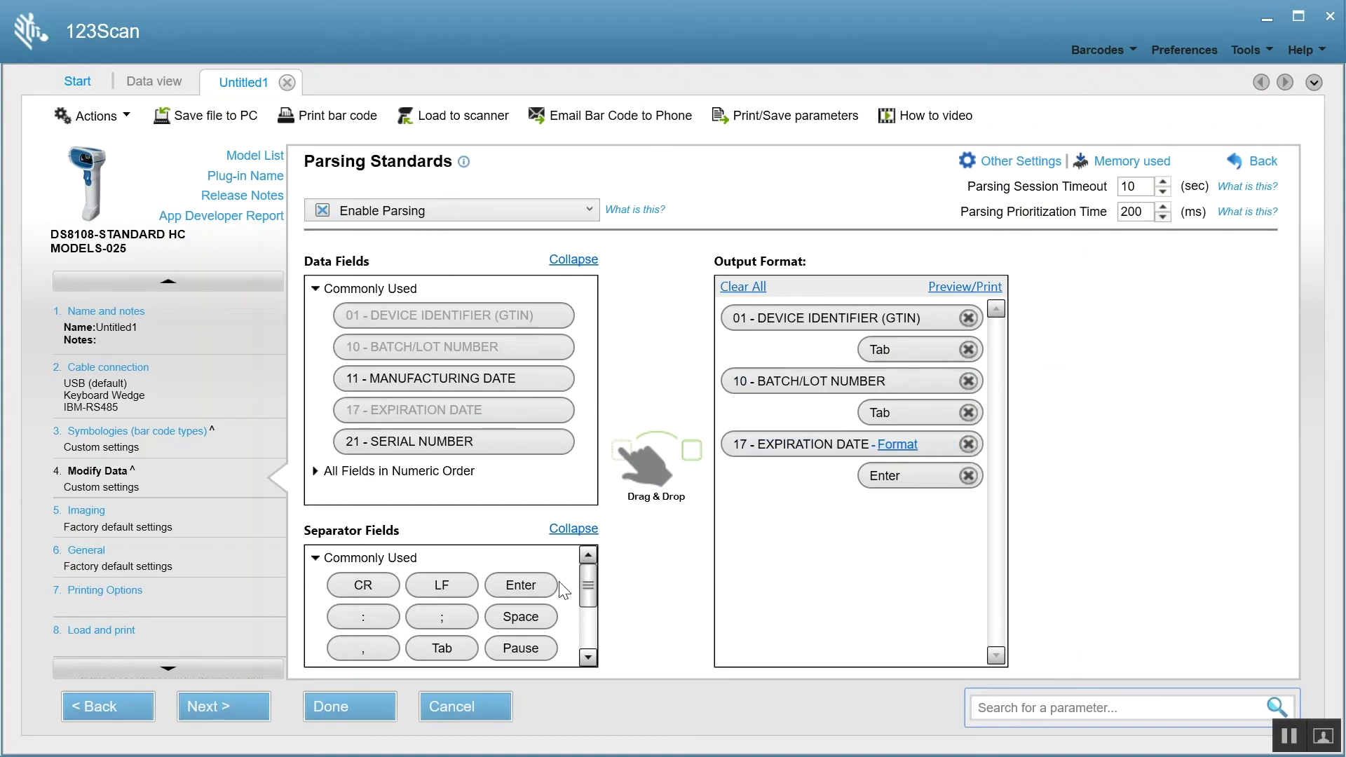
left_click(575, 530)
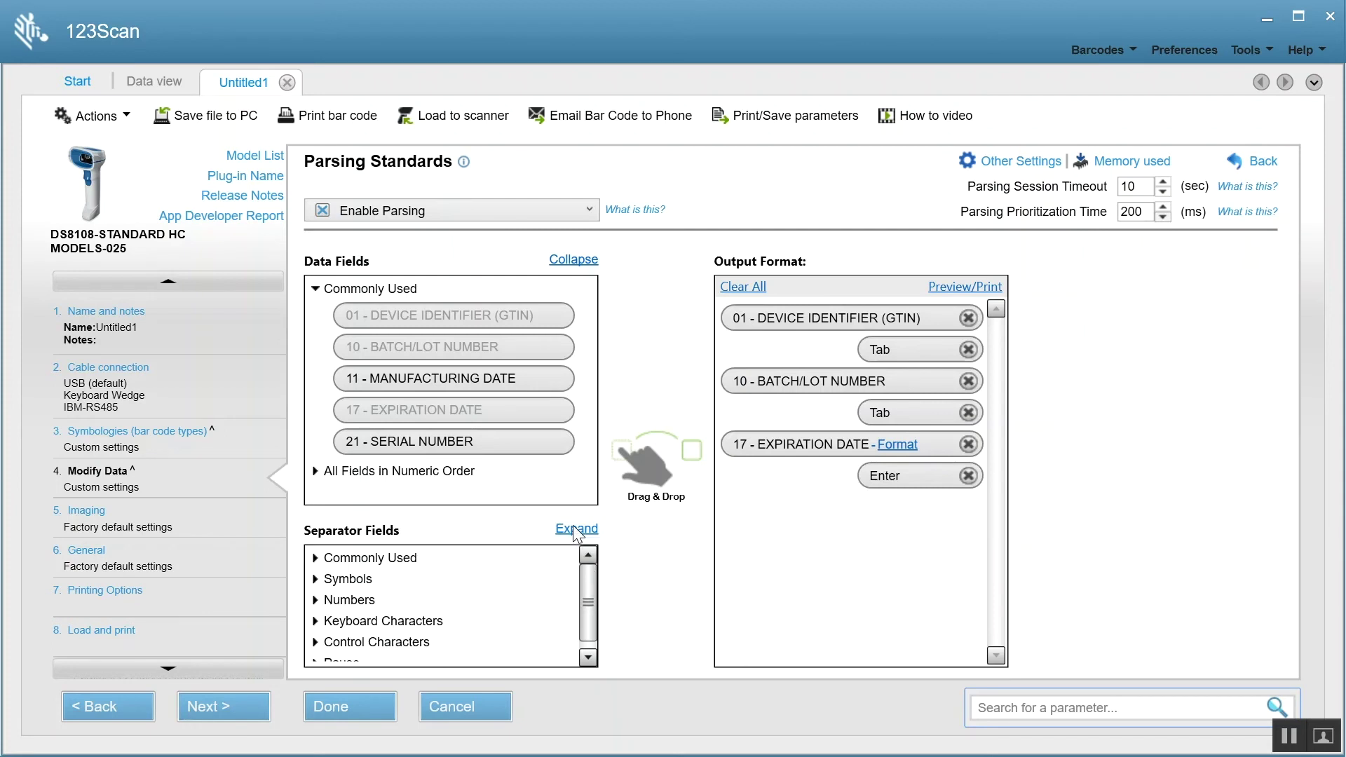
left_click(348, 580)
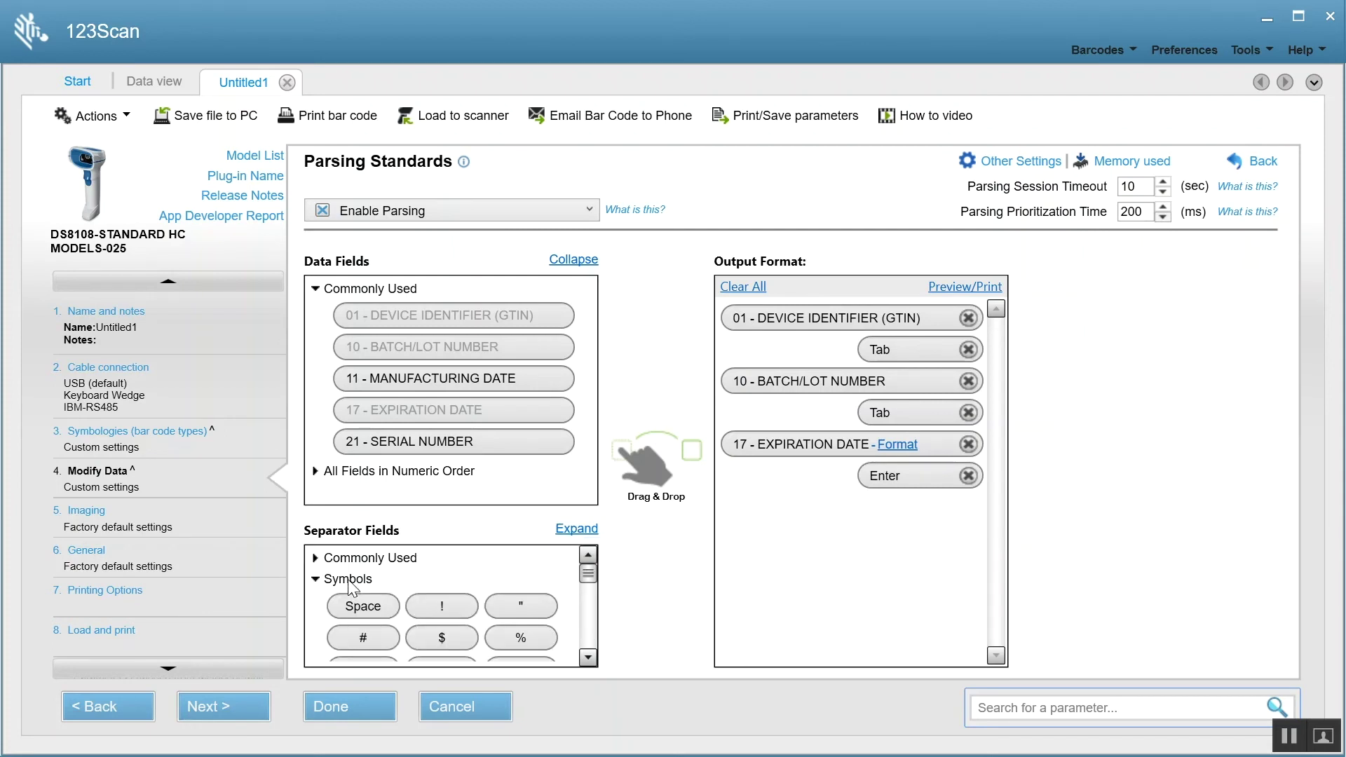
left_click(348, 581)
left_click(341, 600)
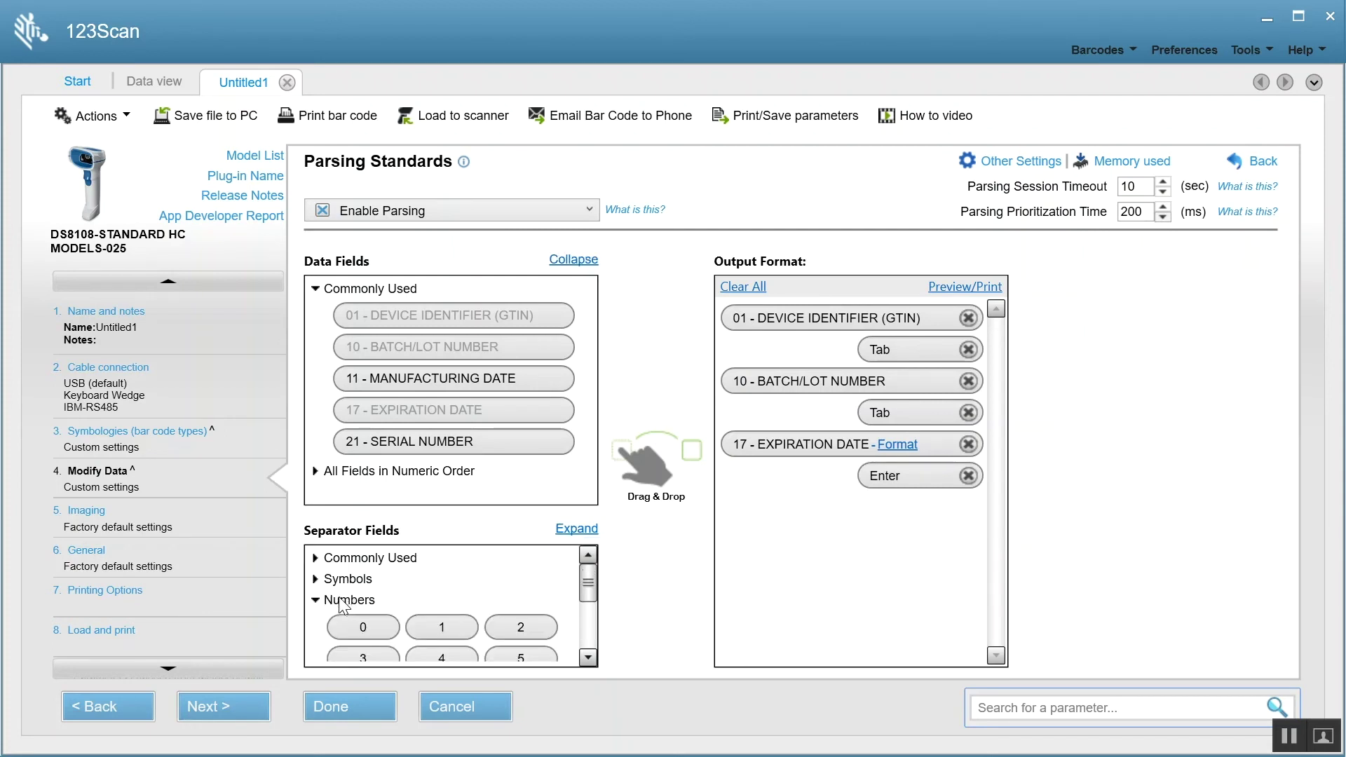
left_click(343, 601)
left_click(396, 621)
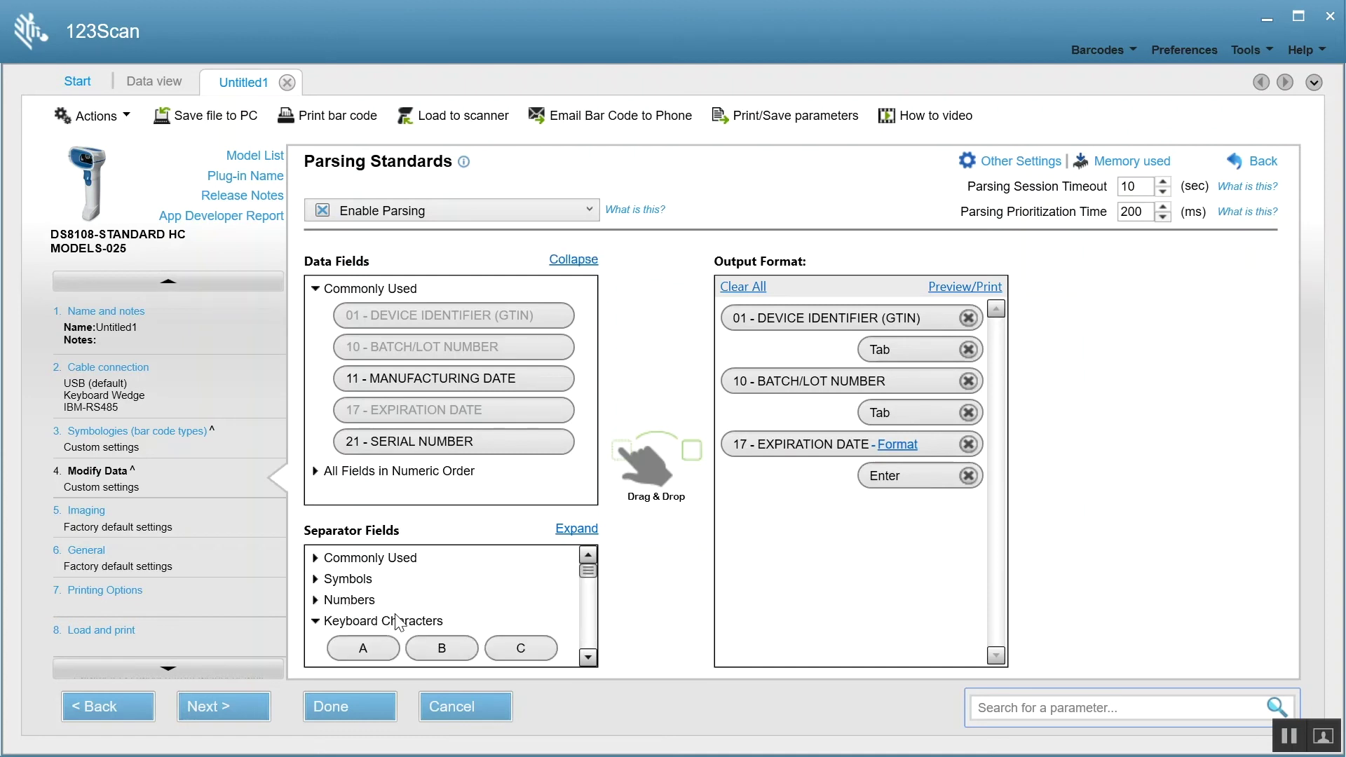
left_click(589, 658)
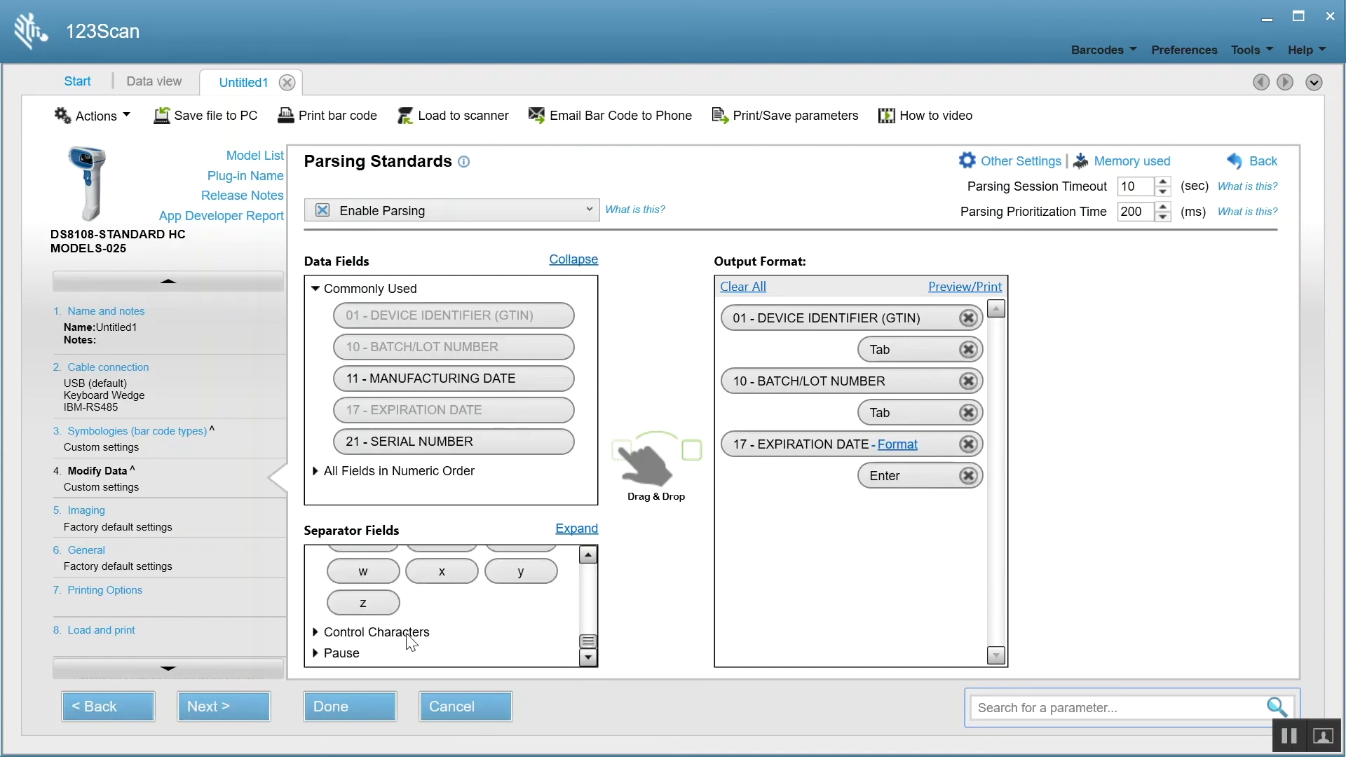
left_click(412, 633)
left_click(588, 658)
left_click(588, 657)
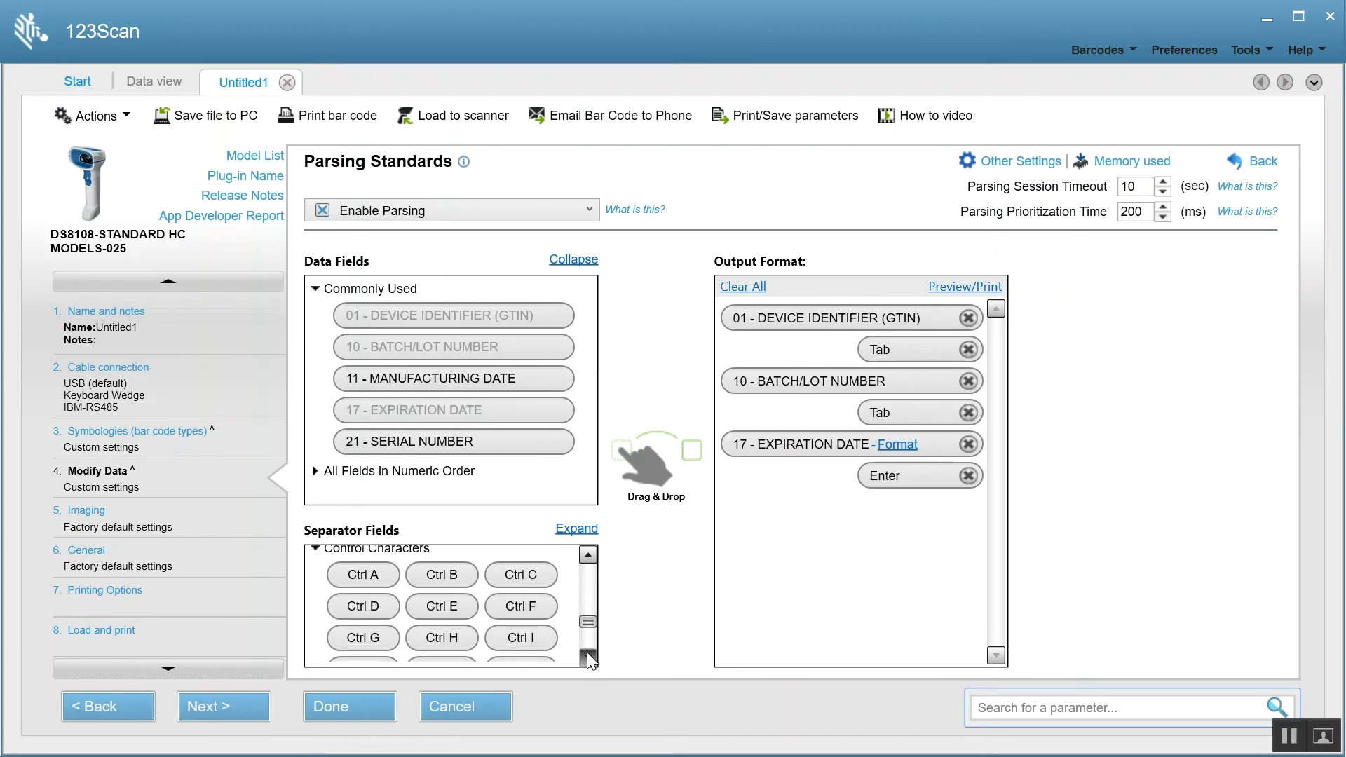
left_click(589, 658)
left_click(588, 657)
left_click(572, 530)
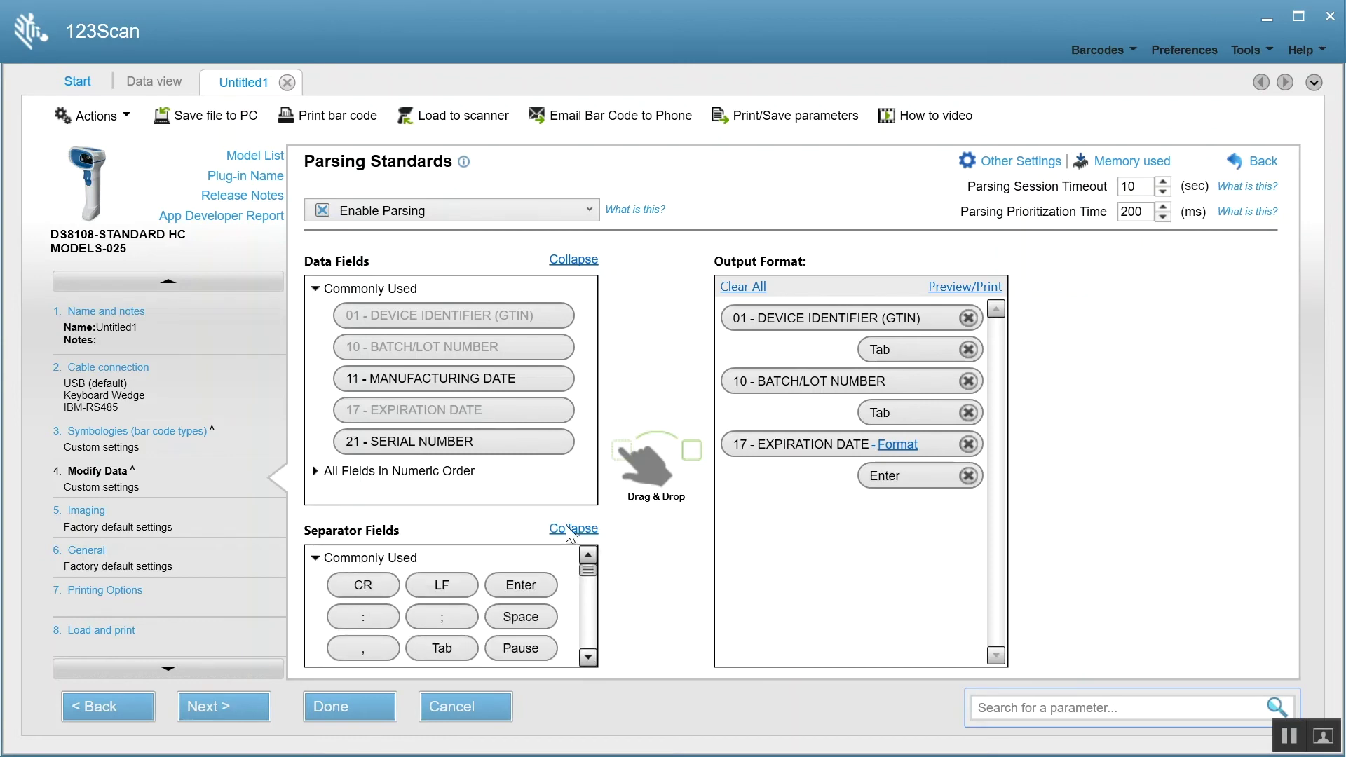
left_click(451, 115)
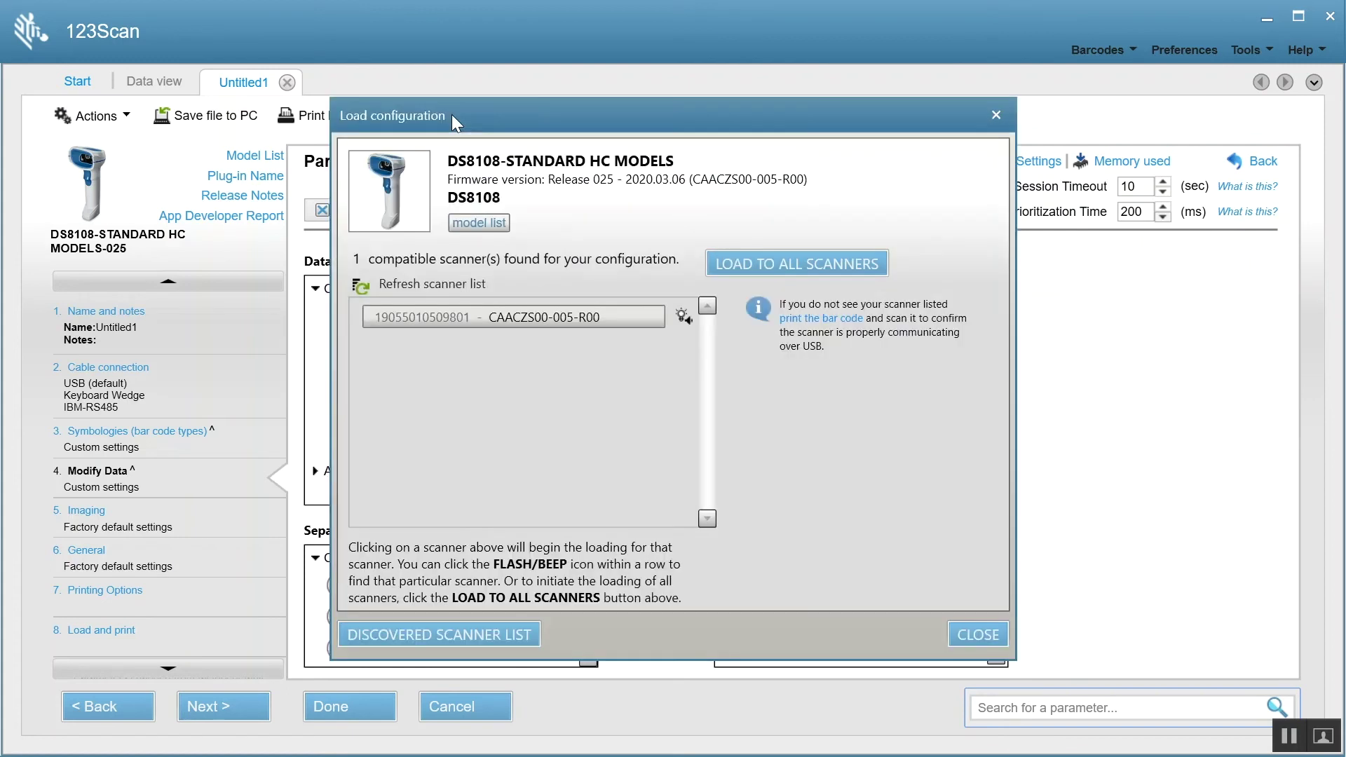
- Upload the configuration to the single connected DS8108 scanner with Load to scanner
left_click(568, 324)
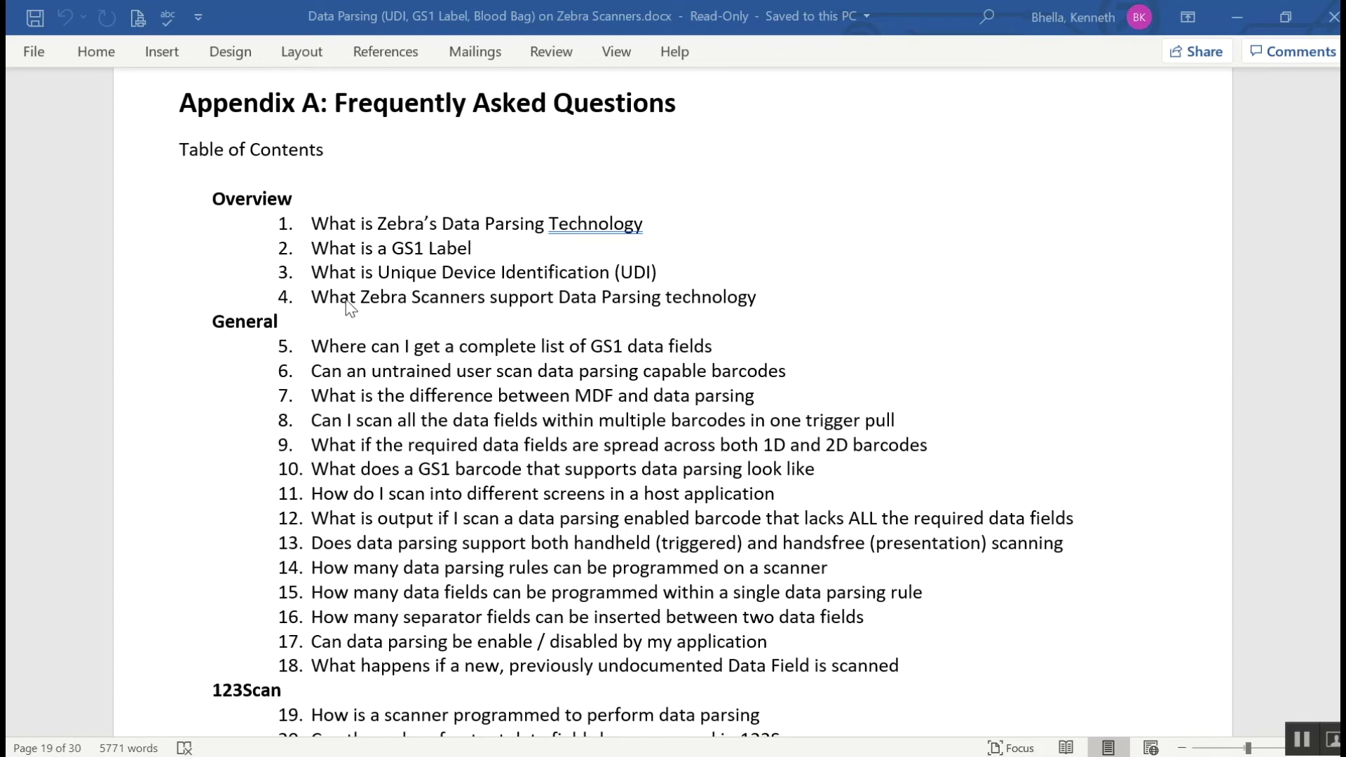
- From the Appendix A contents list, jump to the answers for FAQ items 4 and 5
left_click(679, 306, "ctrl")
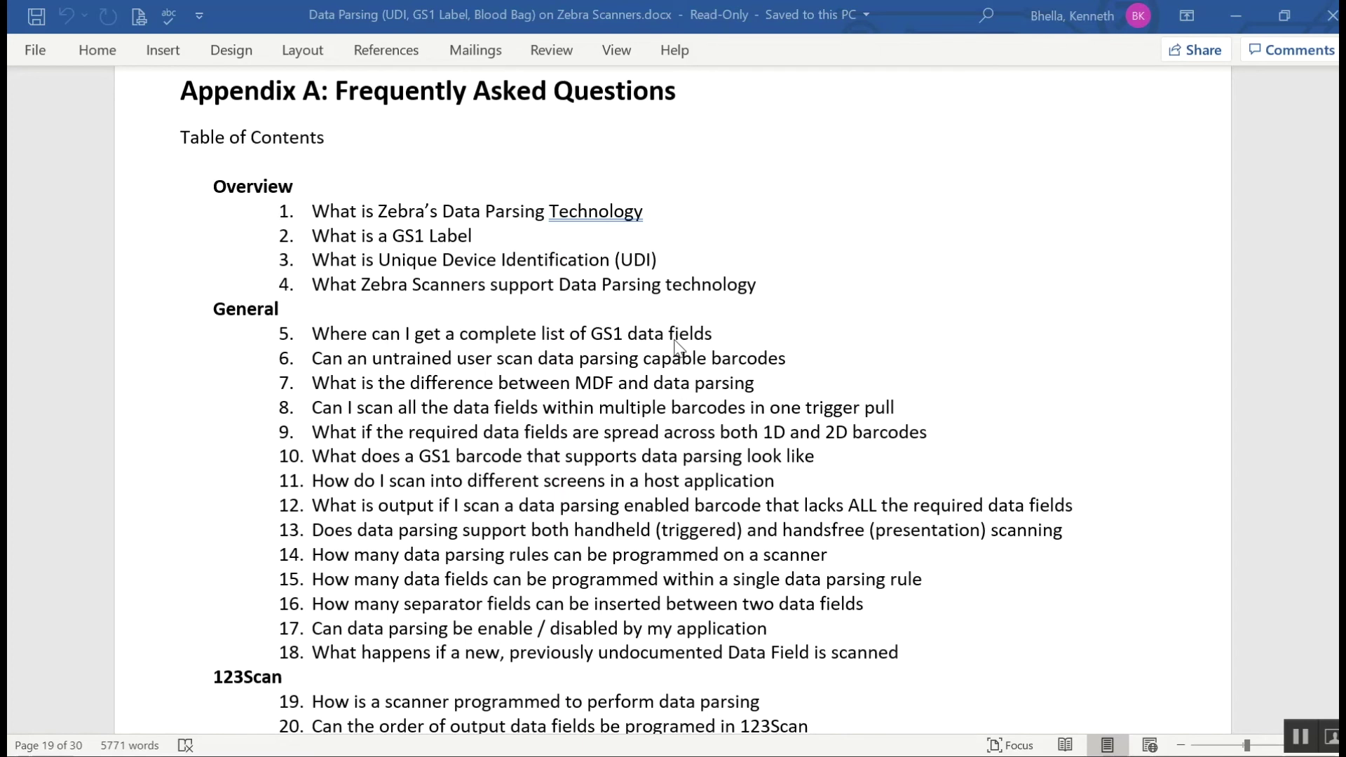
left_click(675, 341, "ctrl")
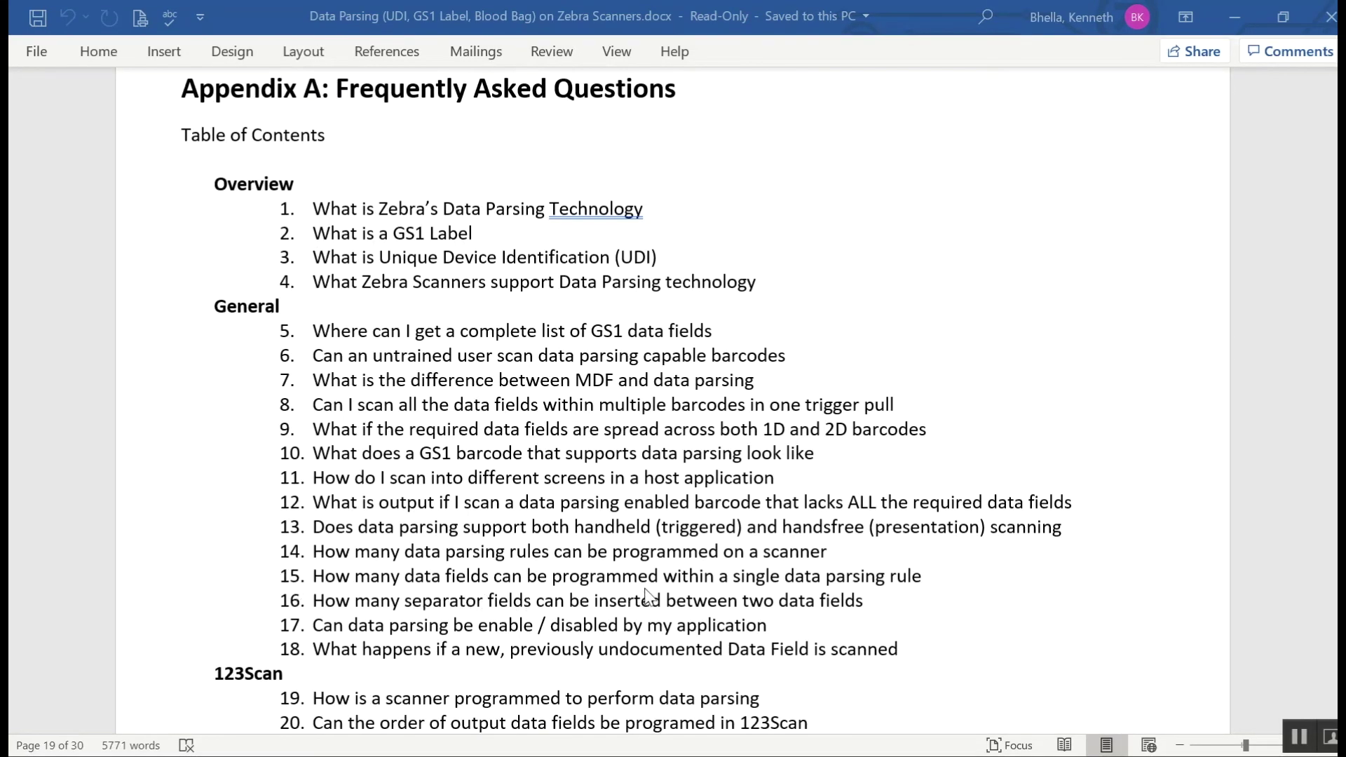
left_click(895, 591, "ctrl")
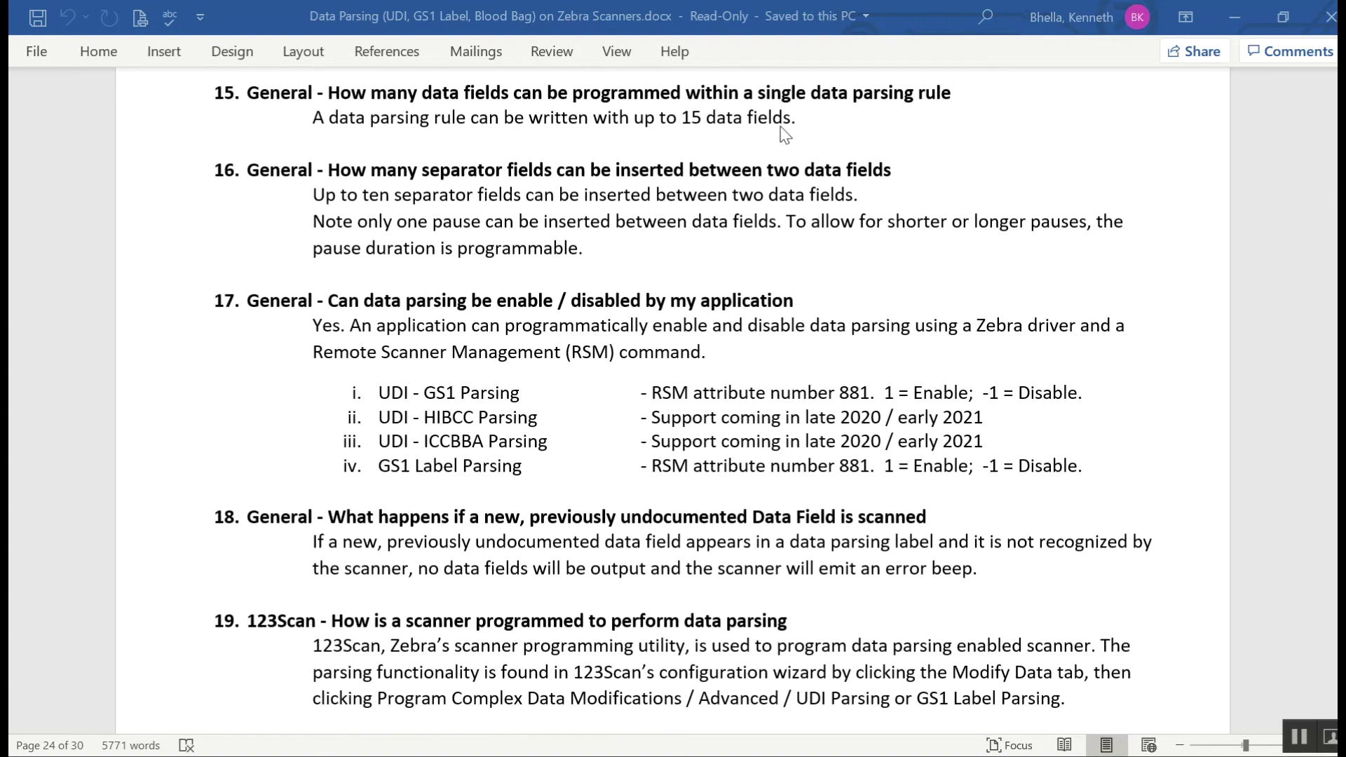
key("alt+Left")
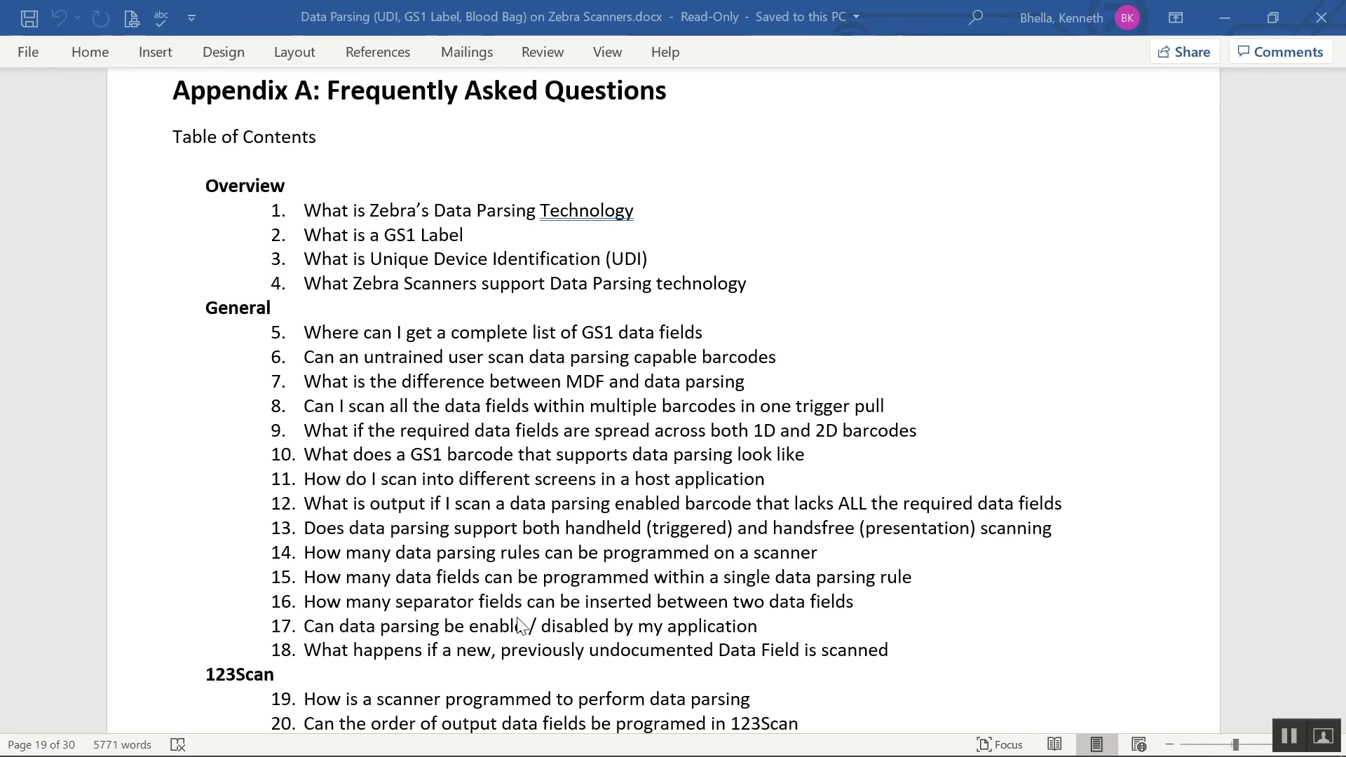
left_click(845, 624, "ctrl")
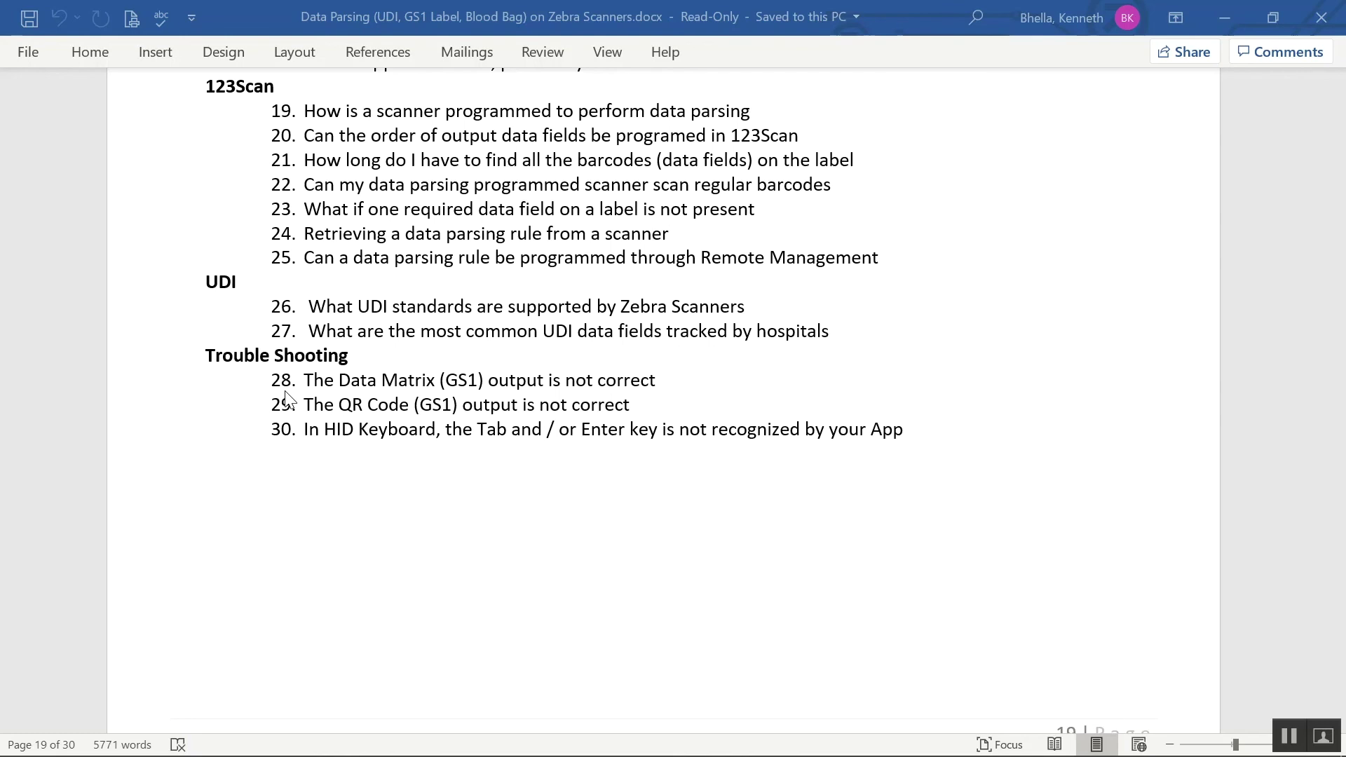
- Jump to FAQ answer 28 on page 26, the Trouble Shooting Data Matrix section
left_click(286, 392, "ctrl")
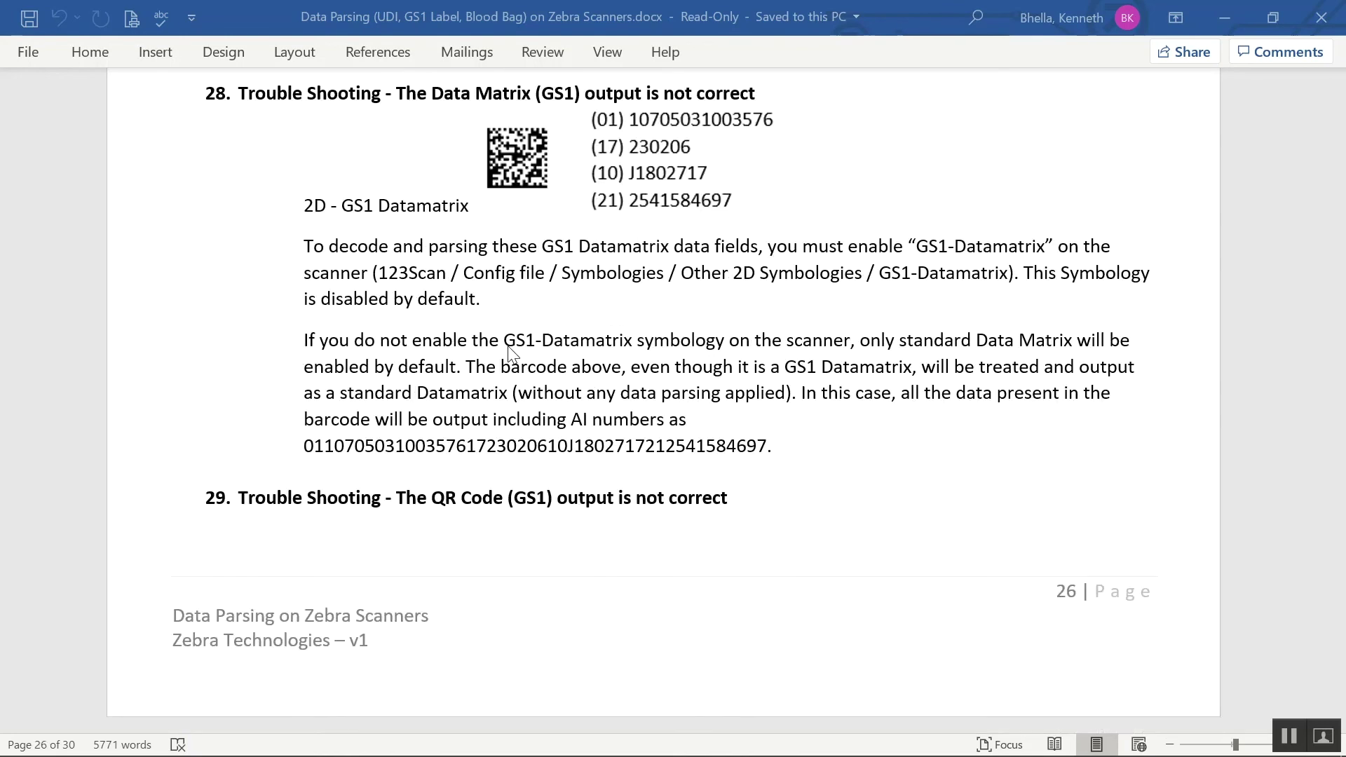